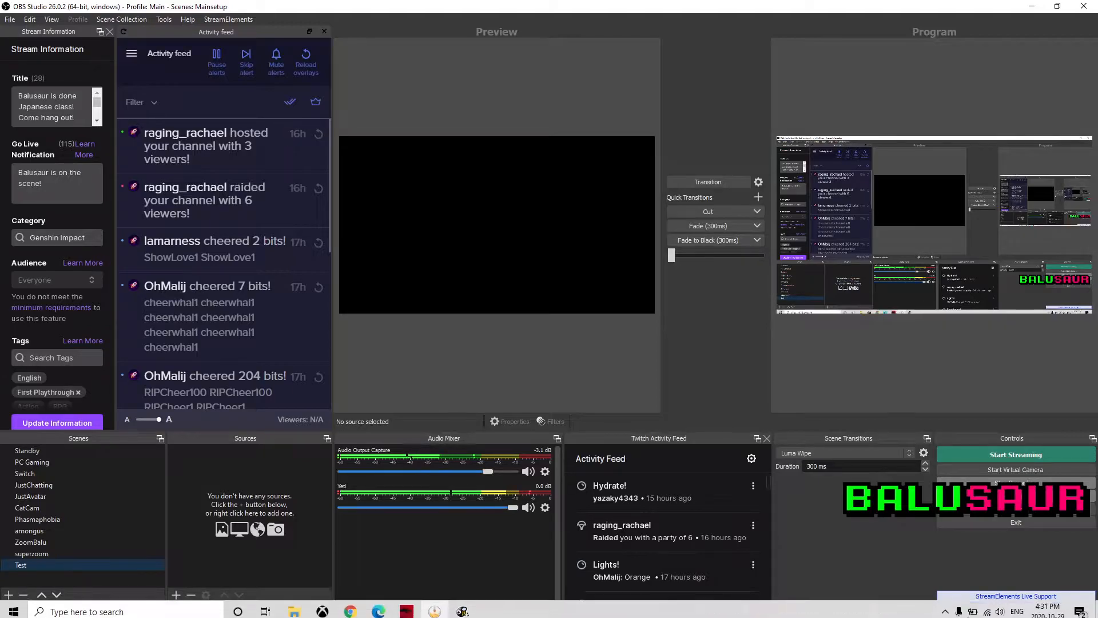
Open the classic Windows Sound control panel from the system sound settings and close the Settings window
{"action": "left_click", "coordinate": [999, 606]}
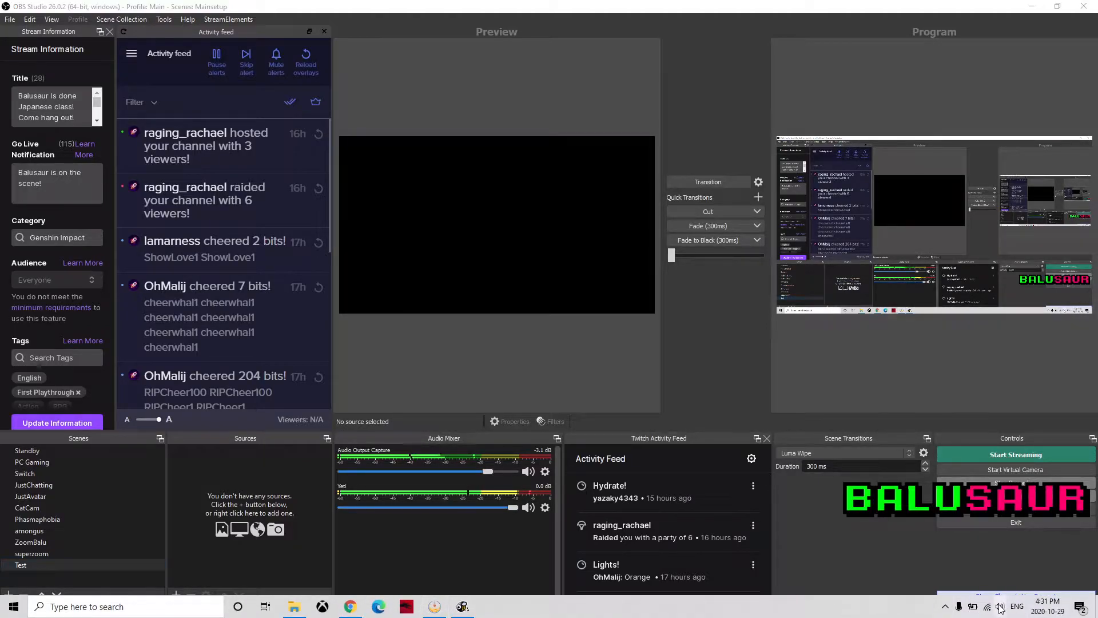
{"action": "left_click", "coordinate": [895, 609]}
{"action": "right_click", "coordinate": [1007, 608]}
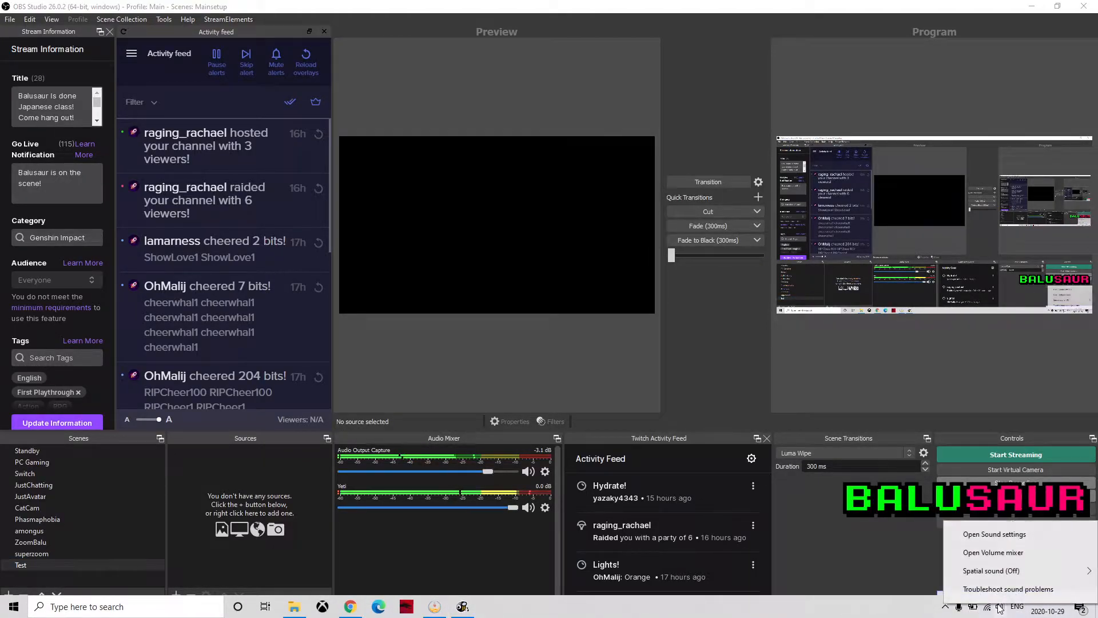
{"action": "left_click", "coordinate": [994, 533]}
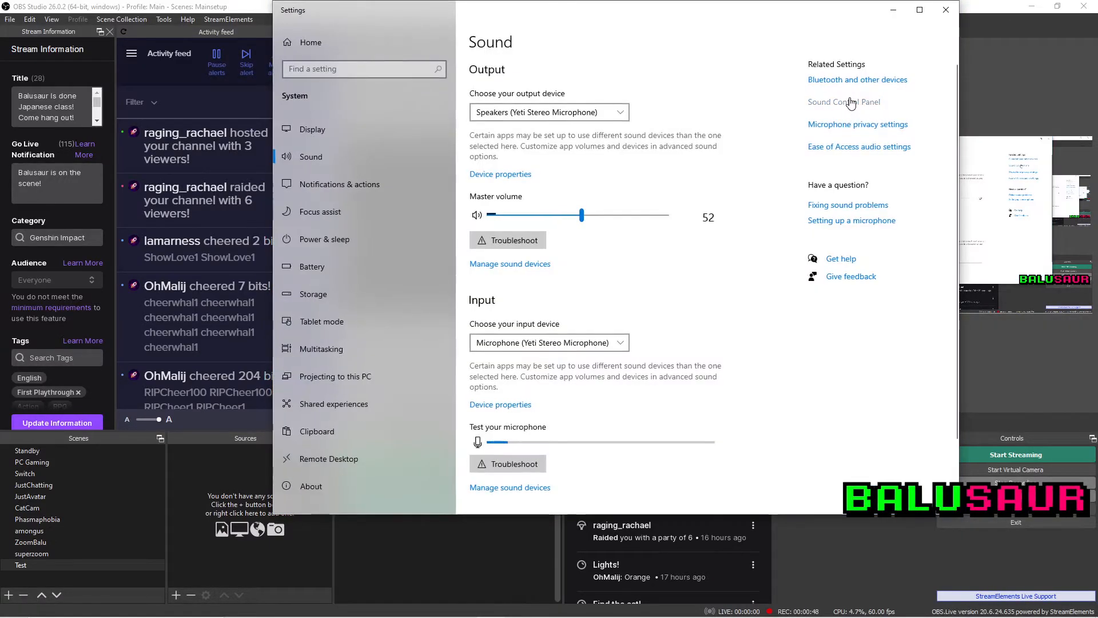
{"action": "left_click", "coordinate": [851, 103]}
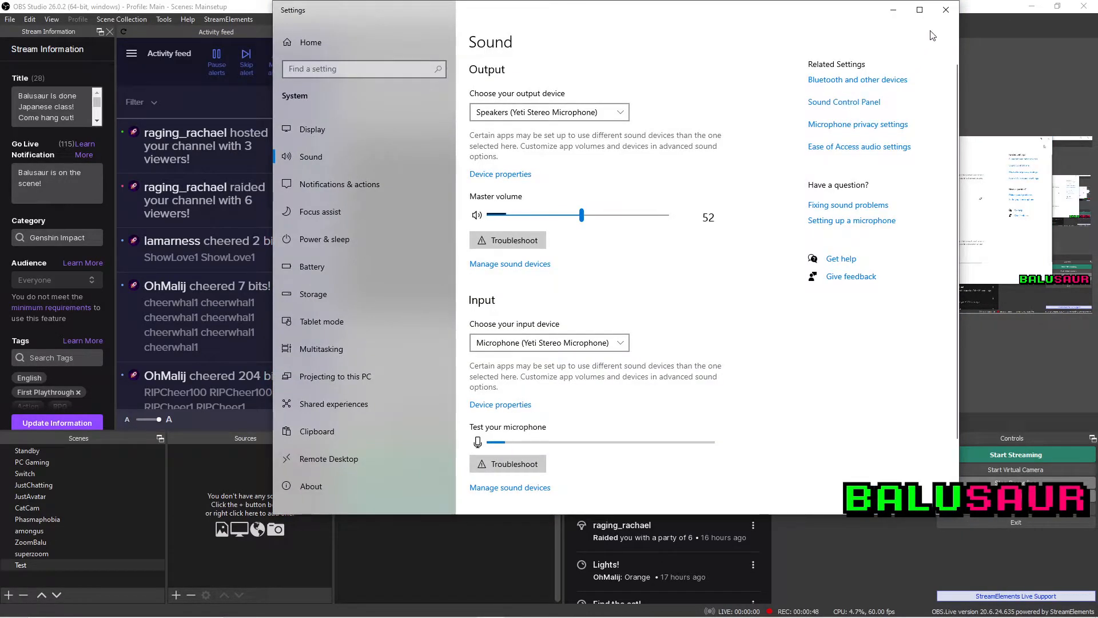
{"action": "left_click", "coordinate": [946, 9]}
{"action": "left_click_drag", "start_coordinate": [242, 84], "coordinate": [754, 139]}
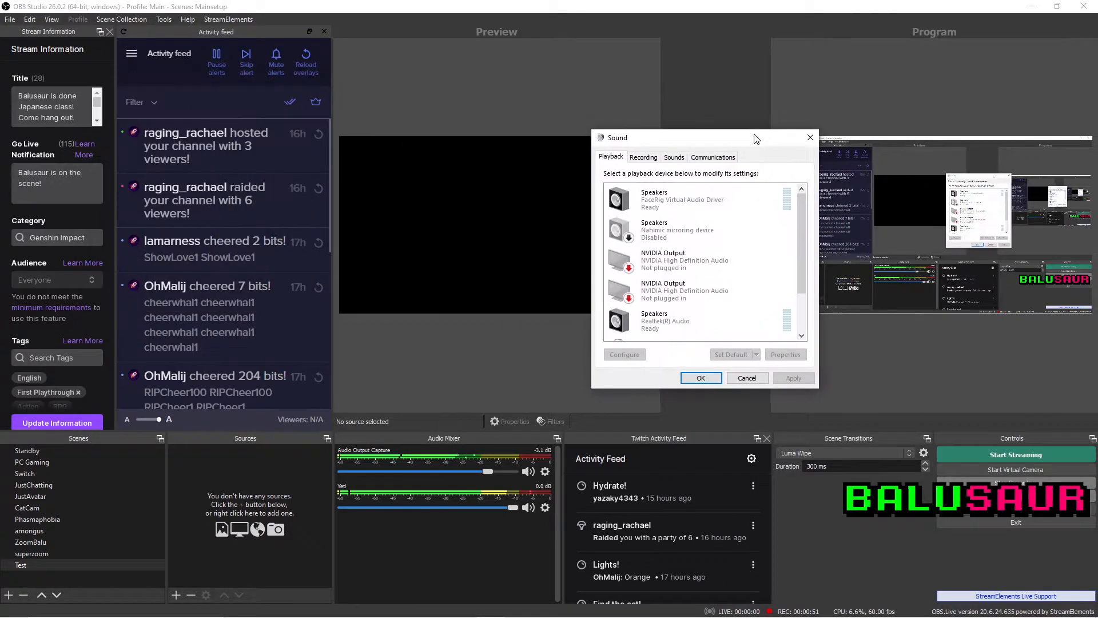
Check the input level of the Yeti Stereo Microphone among the recording devices and close the sound dialogs
{"action": "left_click", "coordinate": [644, 157]}
{"action": "scroll", "coordinate": [696, 247], "scroll_direction": "down", "scroll_amount": 1}
{"action": "left_click", "coordinate": [675, 328]}
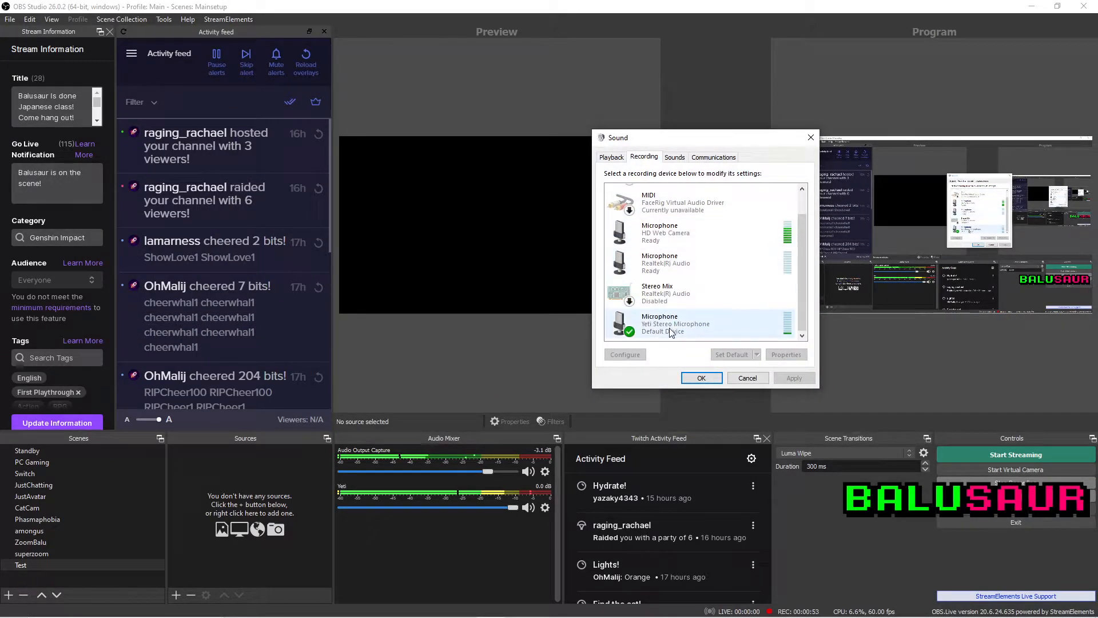
{"action": "left_click", "coordinate": [786, 354]}
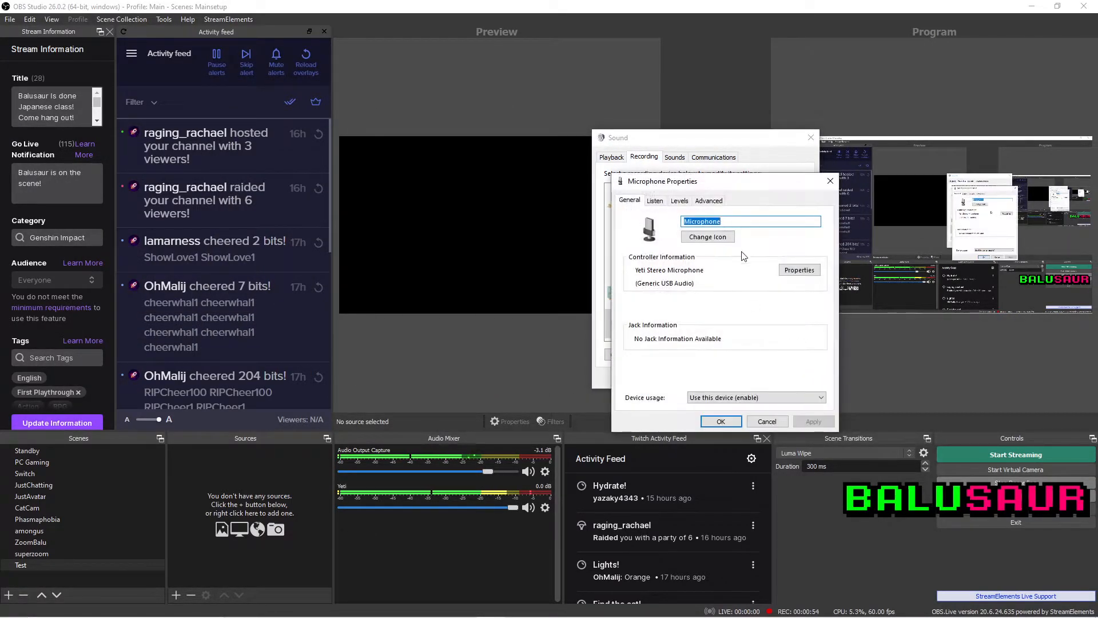
{"action": "left_click", "coordinate": [681, 201]}
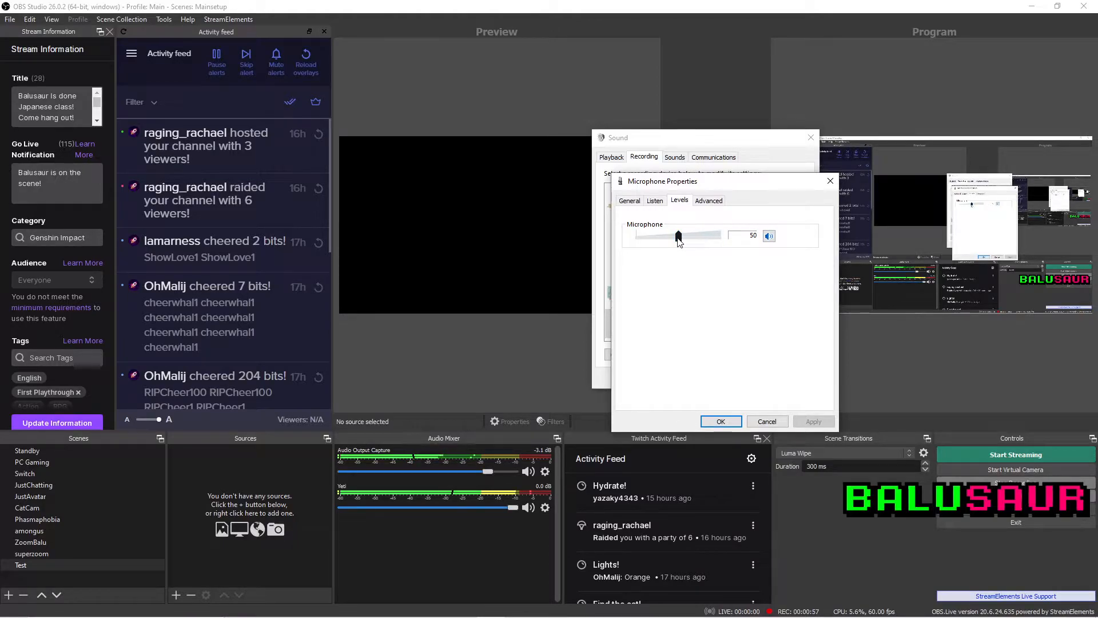
{"action": "left_click", "coordinate": [721, 421]}
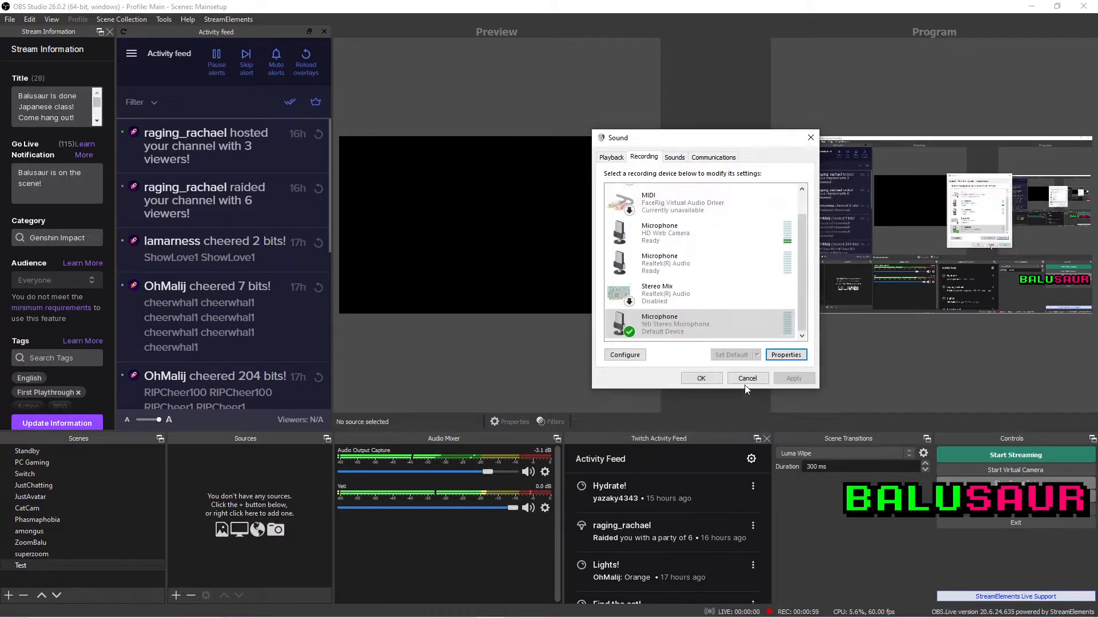
{"action": "left_click", "coordinate": [701, 378]}
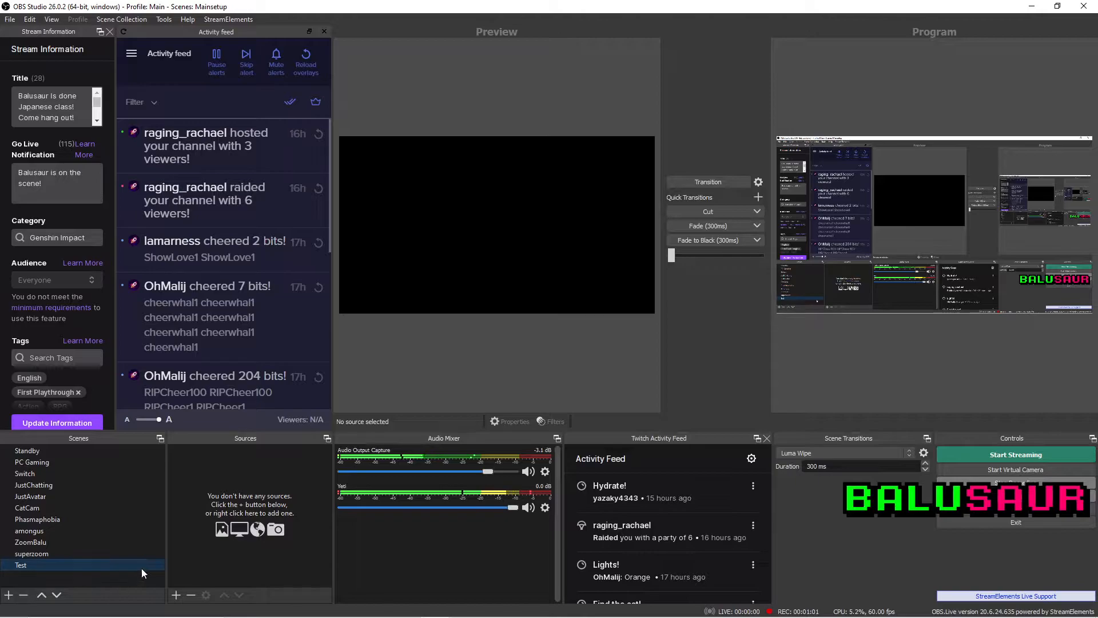
Add a new Audio Input Capture source with the Default device to the Test scene
{"action": "left_click", "coordinate": [177, 595]}
{"action": "left_click", "coordinate": [218, 389]}
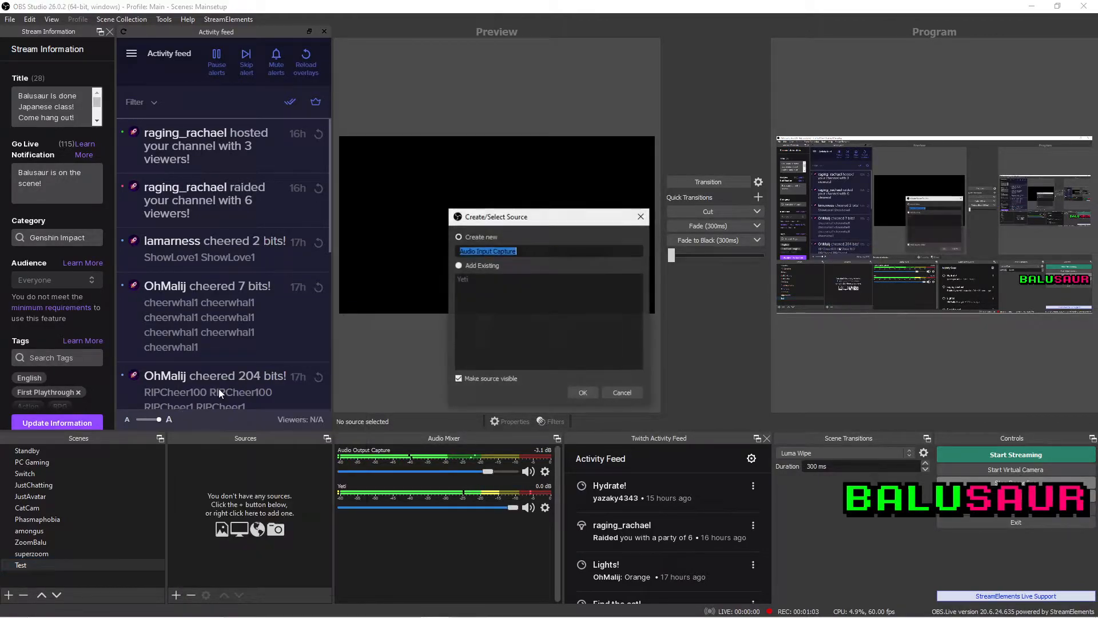
{"action": "left_click", "coordinate": [583, 394]}
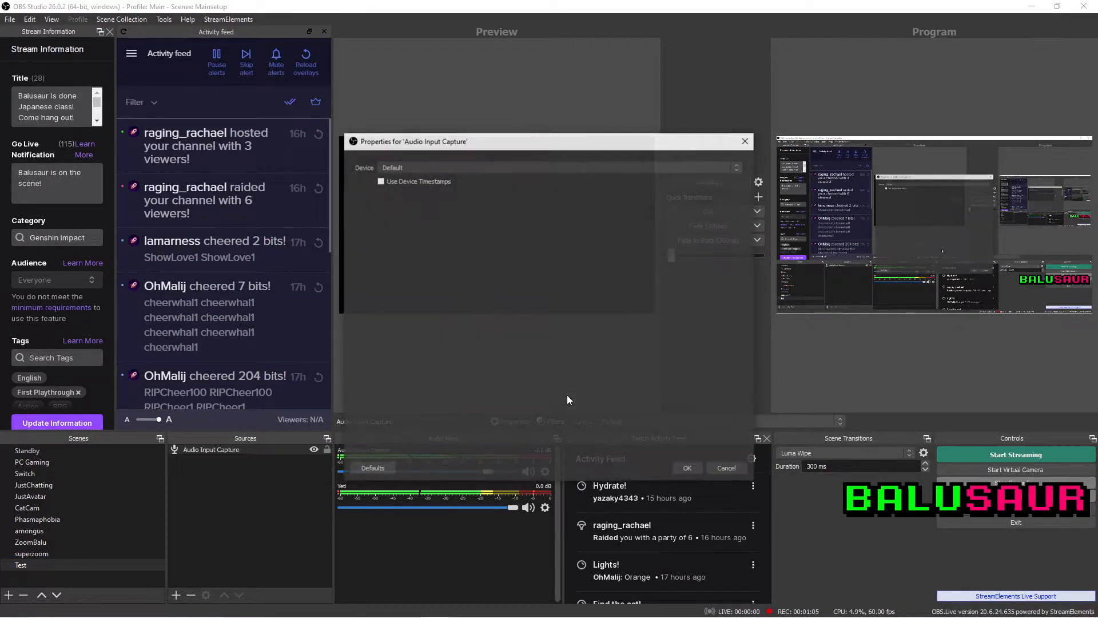
{"action": "left_click", "coordinate": [688, 468]}
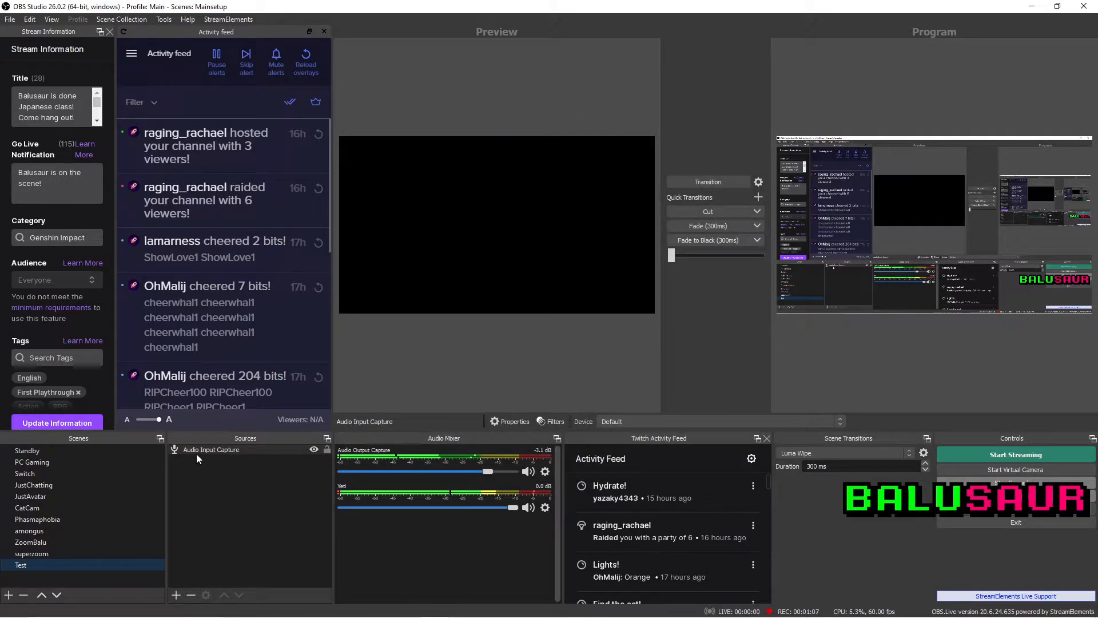
Add a Noise Suppression filter and a Noise Gate filter to the Audio Input Capture source
{"action": "right_click", "coordinate": [197, 454]}
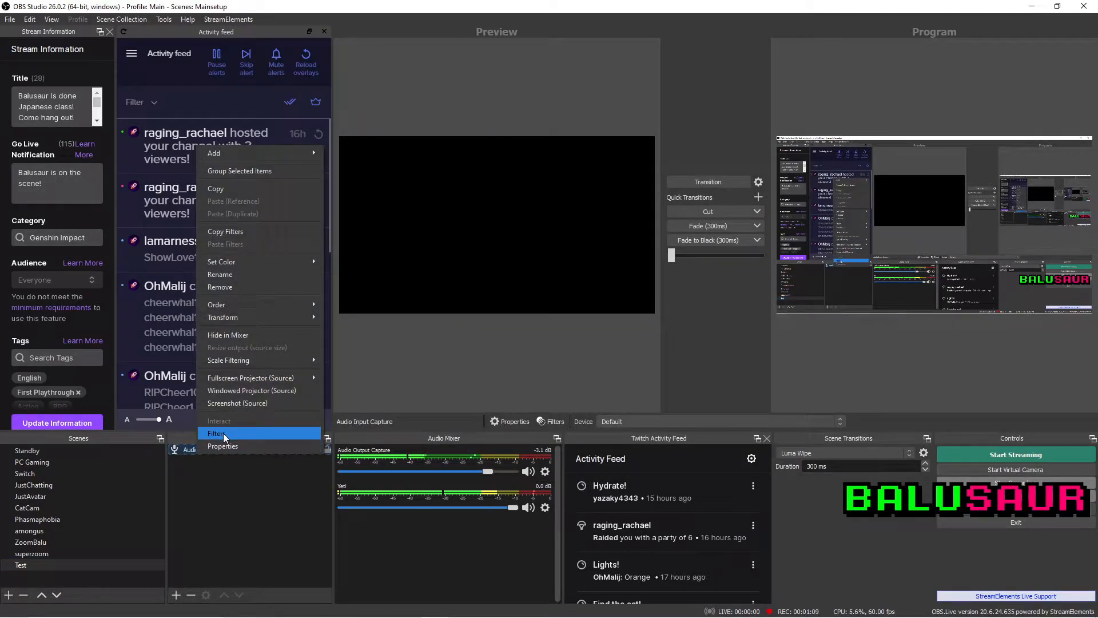
{"action": "left_click", "coordinate": [223, 433]}
{"action": "left_click", "coordinate": [316, 511]}
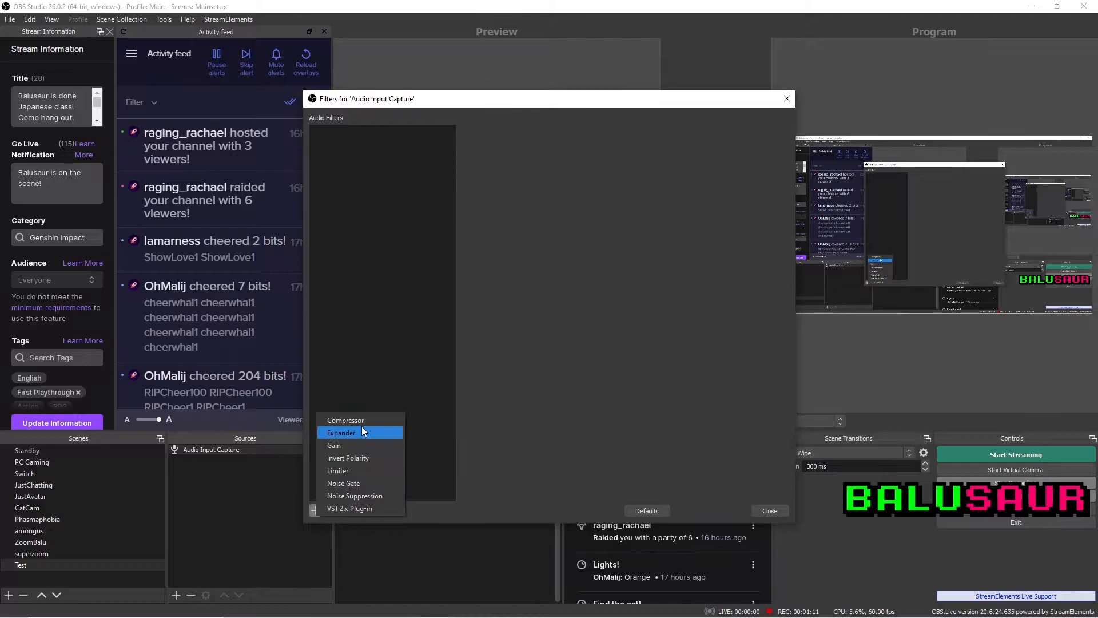
{"action": "left_click", "coordinate": [357, 501]}
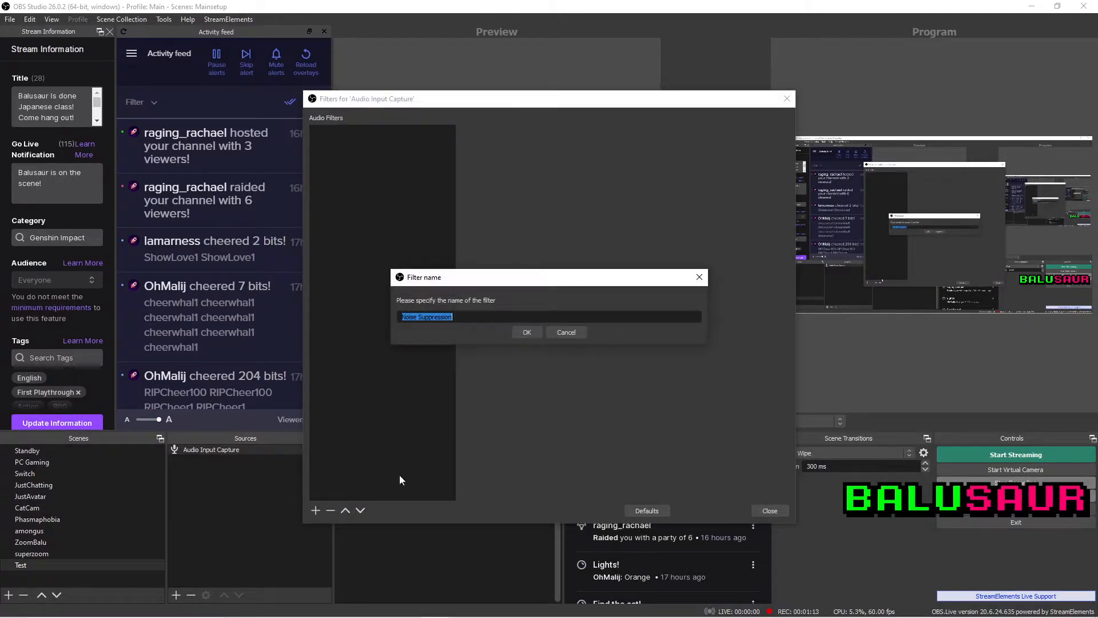
{"action": "left_click", "coordinate": [526, 332]}
{"action": "left_click", "coordinate": [317, 510]}
{"action": "left_click", "coordinate": [361, 484]}
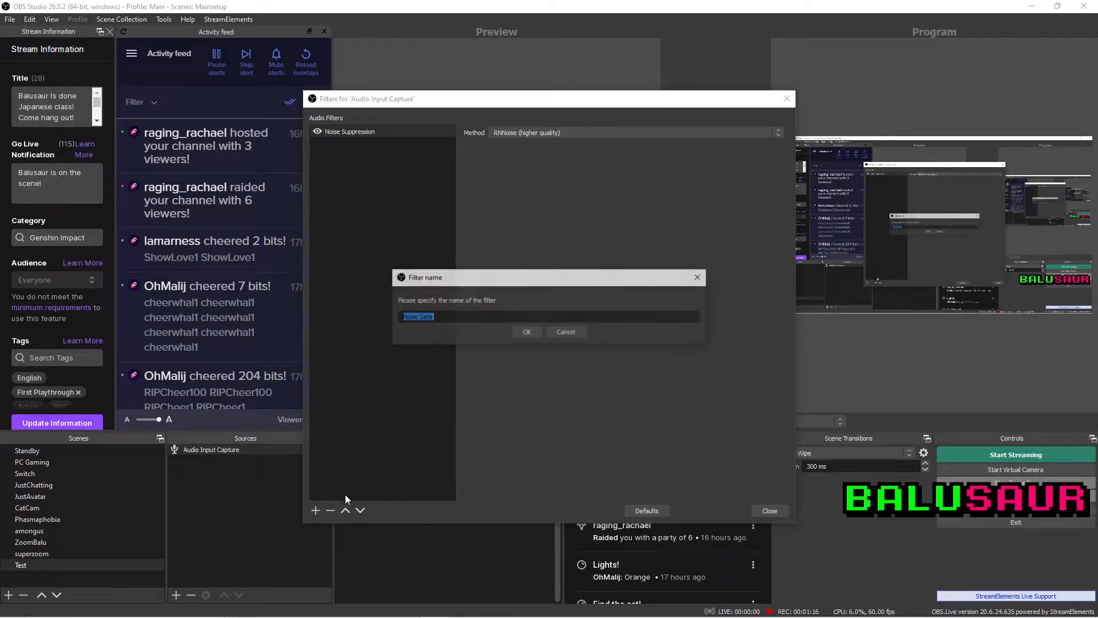
{"action": "left_click", "coordinate": [526, 332]}
Add a Compressor filter to the audio input, raise its output gain slightly and close the filters window
{"action": "left_click", "coordinate": [318, 509]}
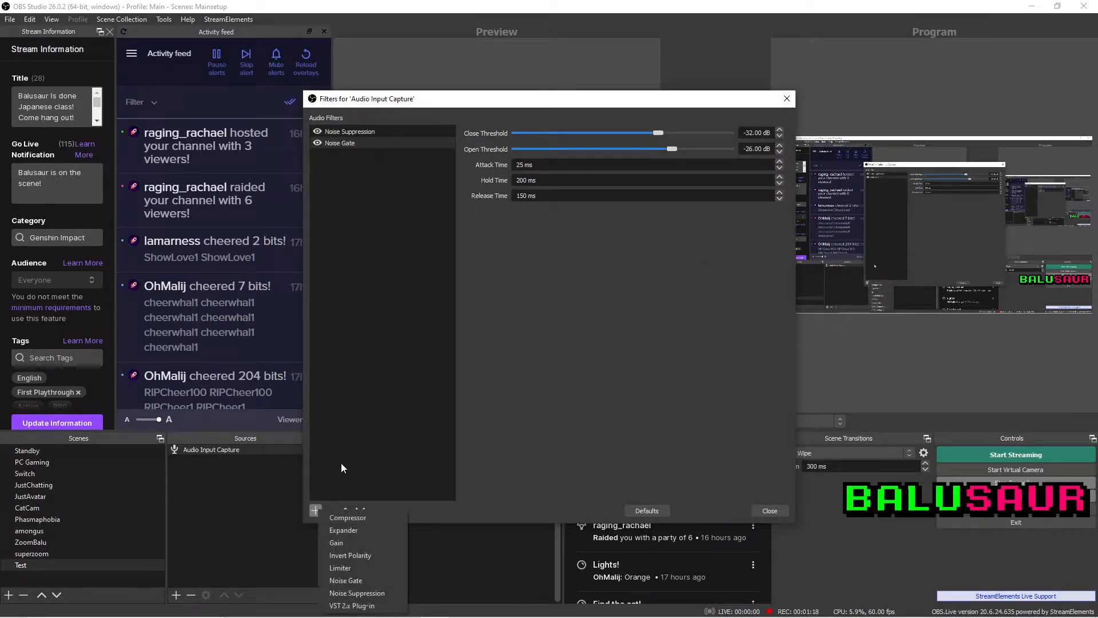
{"action": "left_click", "coordinate": [354, 521]}
{"action": "left_click", "coordinate": [525, 332]}
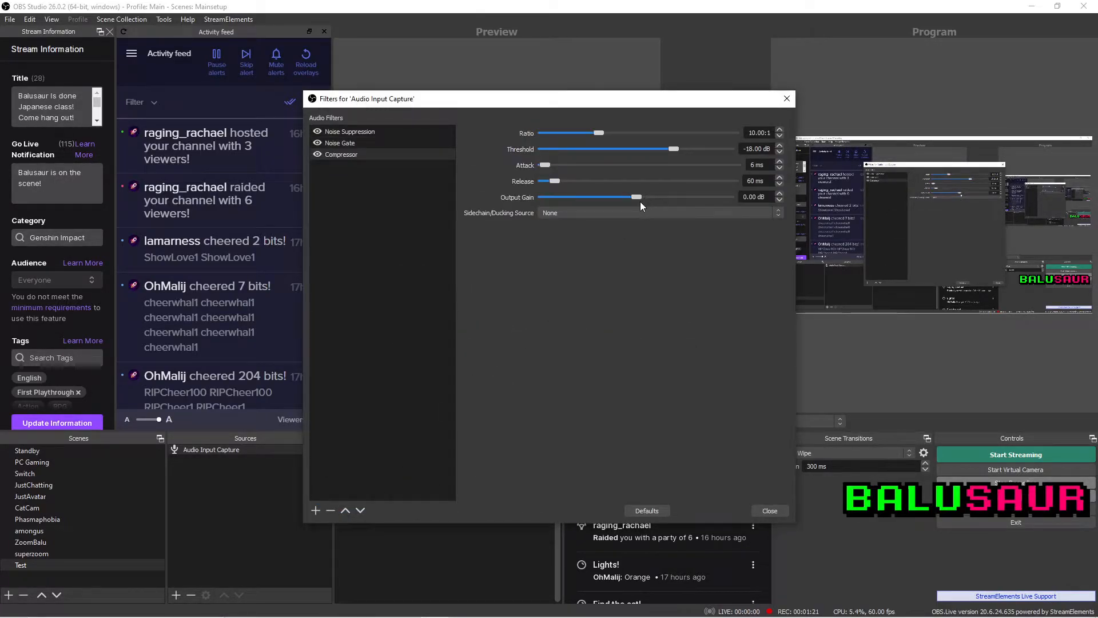
{"action": "left_click_drag", "start_coordinate": [641, 197], "coordinate": [659, 201]}
{"action": "left_click_drag", "start_coordinate": [655, 200], "coordinate": [657, 200]}
{"action": "left_click", "coordinate": [756, 510]}
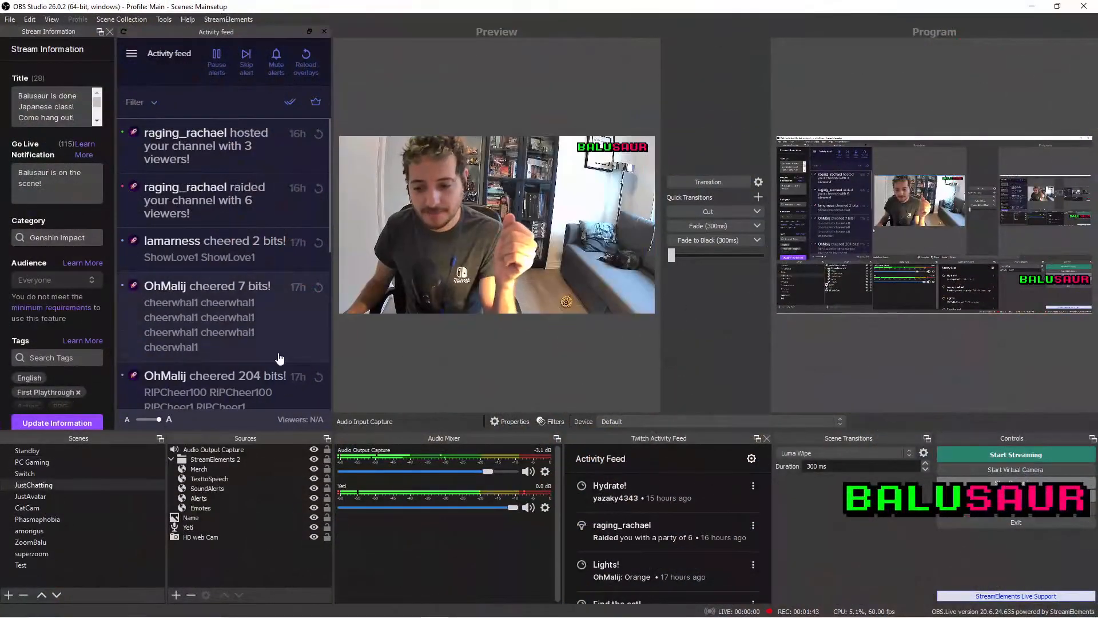
Remove the Audio Input Capture source from the Test scene
{"action": "left_click", "coordinate": [53, 565]}
{"action": "left_click", "coordinate": [223, 453]}
{"action": "left_click", "coordinate": [191, 594]}
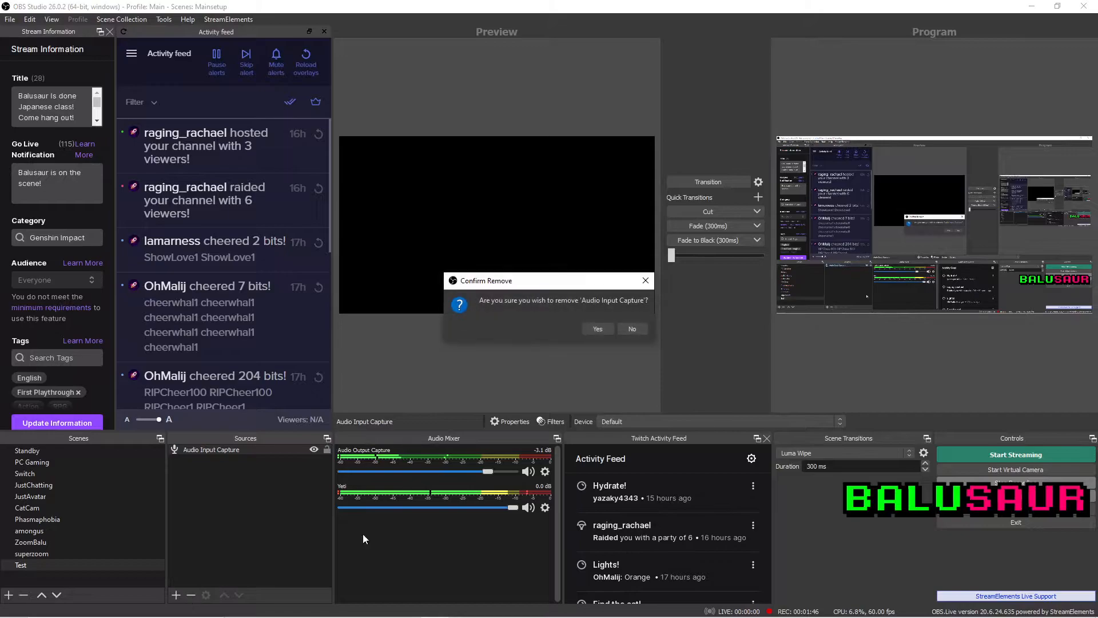
{"action": "left_click", "coordinate": [598, 329]}
Open the properties of the Yeti Stereo Microphone from the recording devices in the Windows Sound control panel
{"action": "mouse_move", "coordinate": [937, 611]}
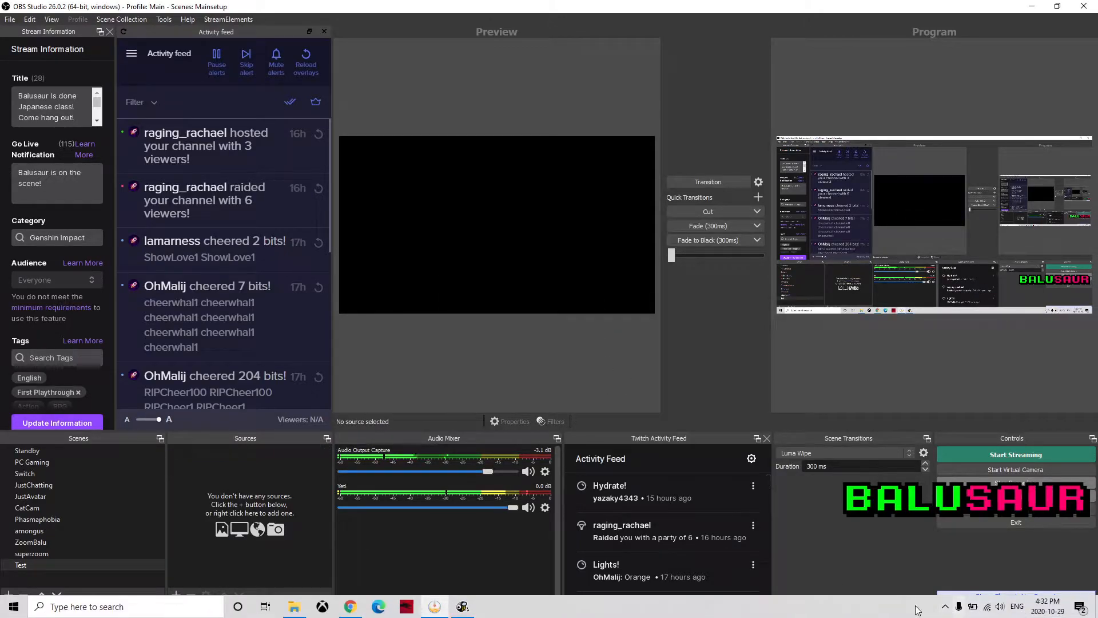
{"action": "right_click", "coordinate": [999, 606]}
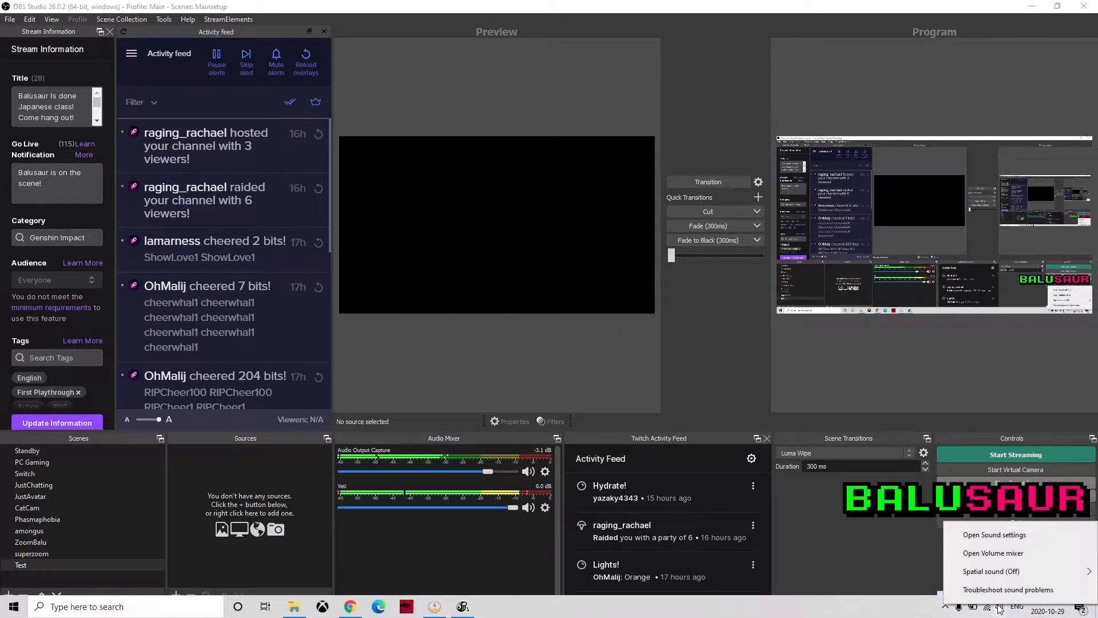
{"action": "left_click", "coordinate": [1001, 535]}
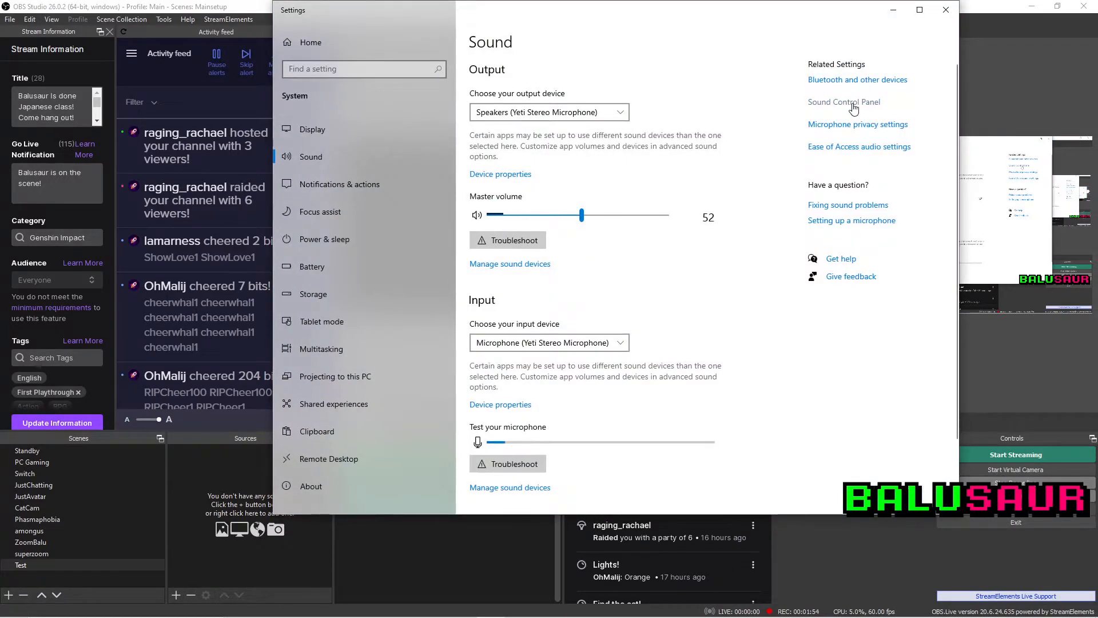
{"action": "left_click", "coordinate": [844, 102]}
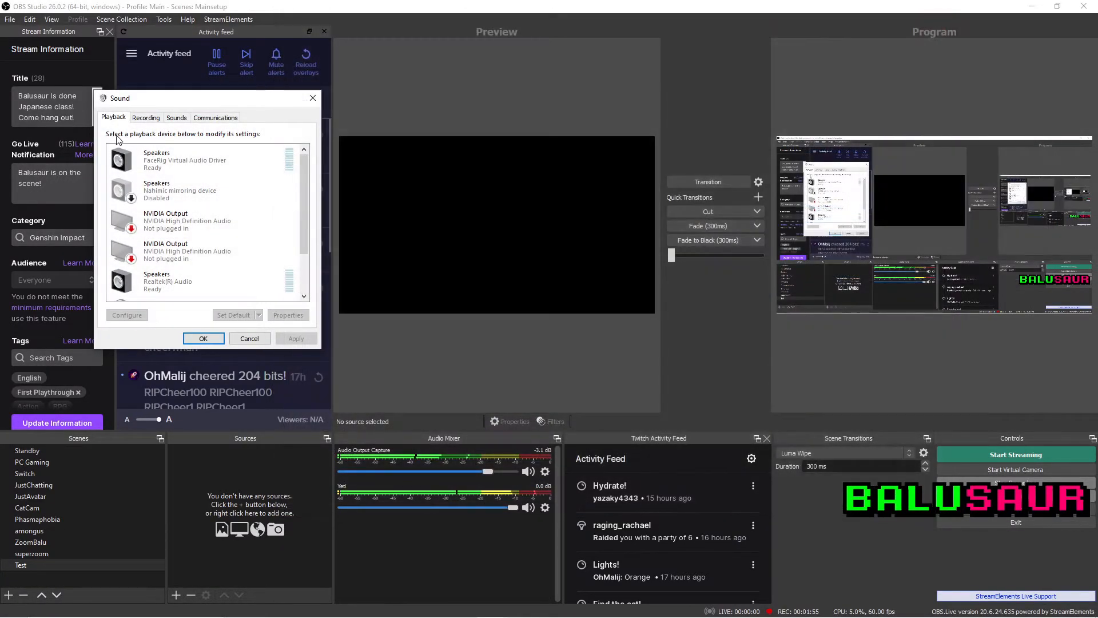
{"action": "left_click", "coordinate": [147, 117]}
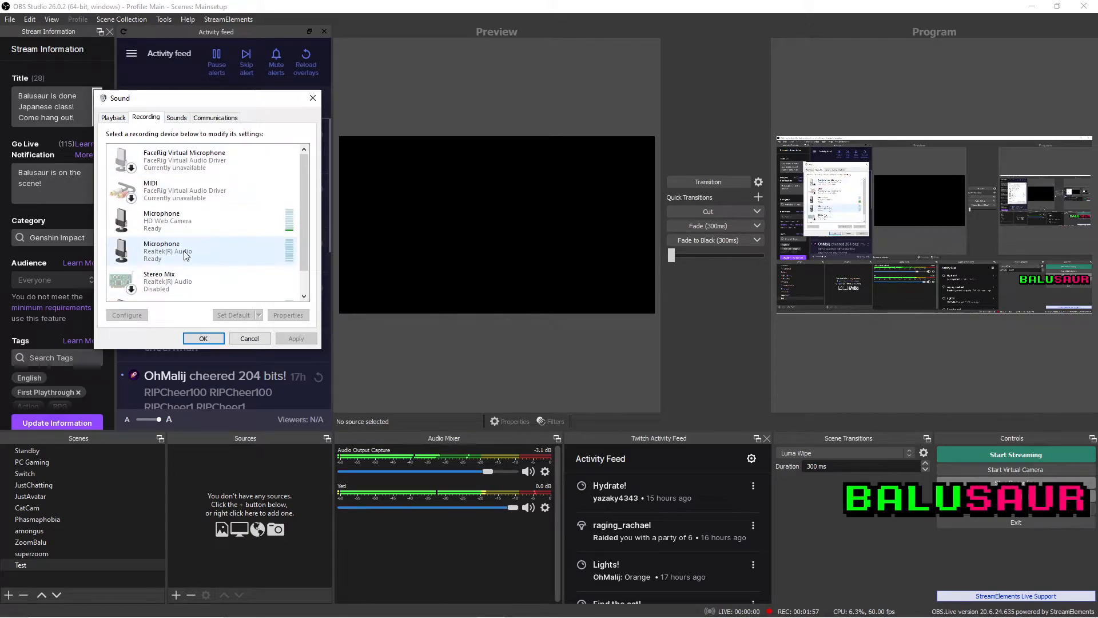
{"action": "left_click", "coordinate": [284, 314]}
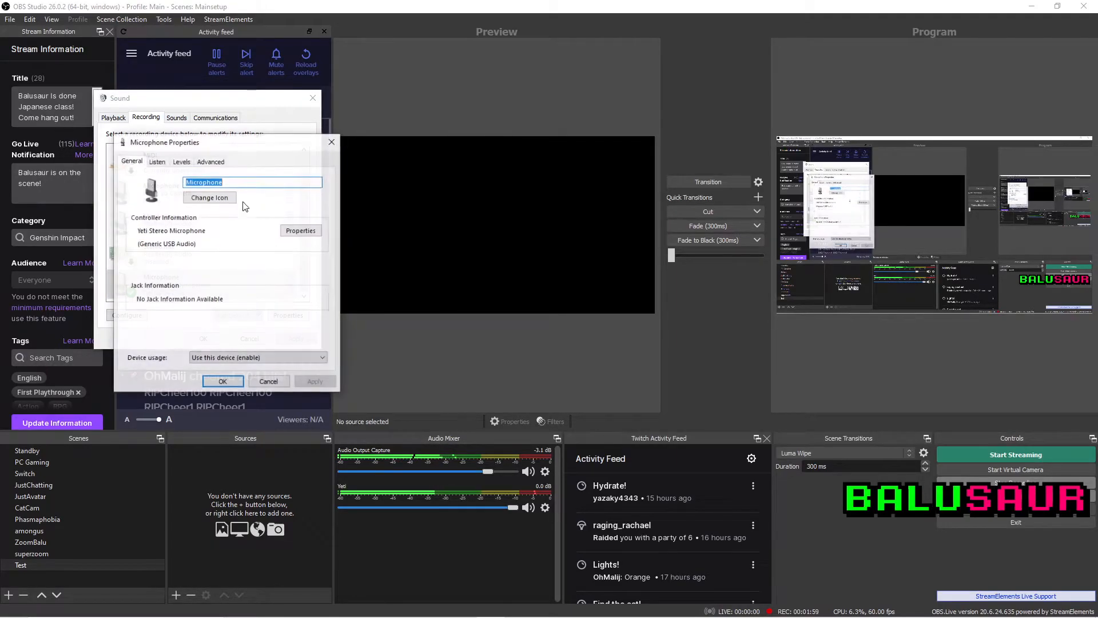
Examine the Yeti microphone's input level and close the microphone properties and Sound dialogs
{"action": "left_click_drag", "start_coordinate": [252, 143], "coordinate": [532, 165]}
{"action": "left_click", "coordinate": [479, 183]}
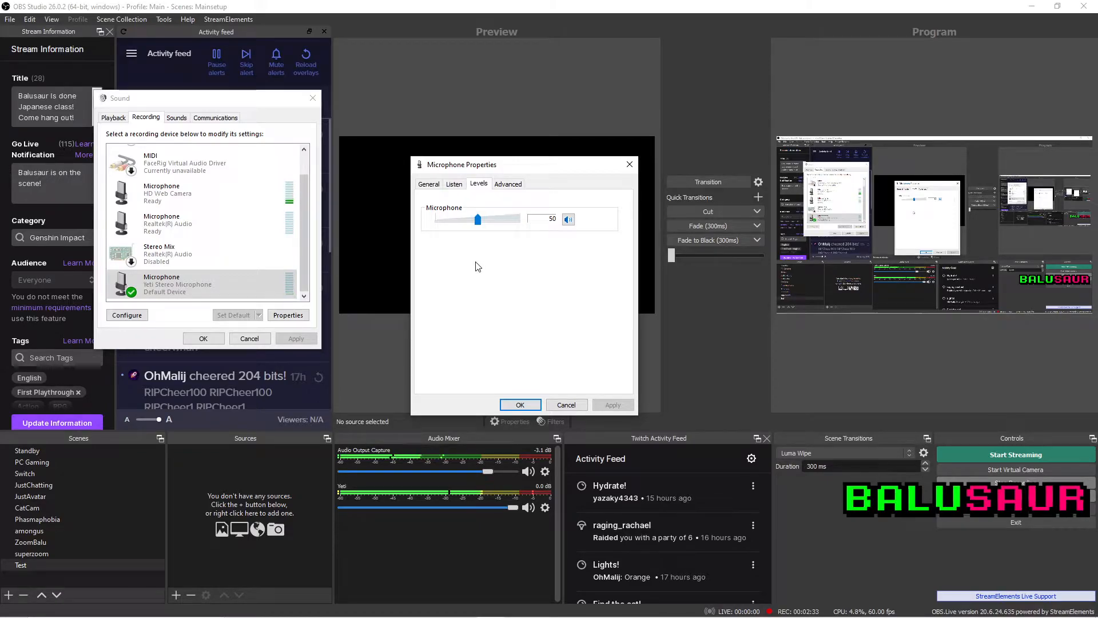
{"action": "left_click", "coordinate": [520, 404]}
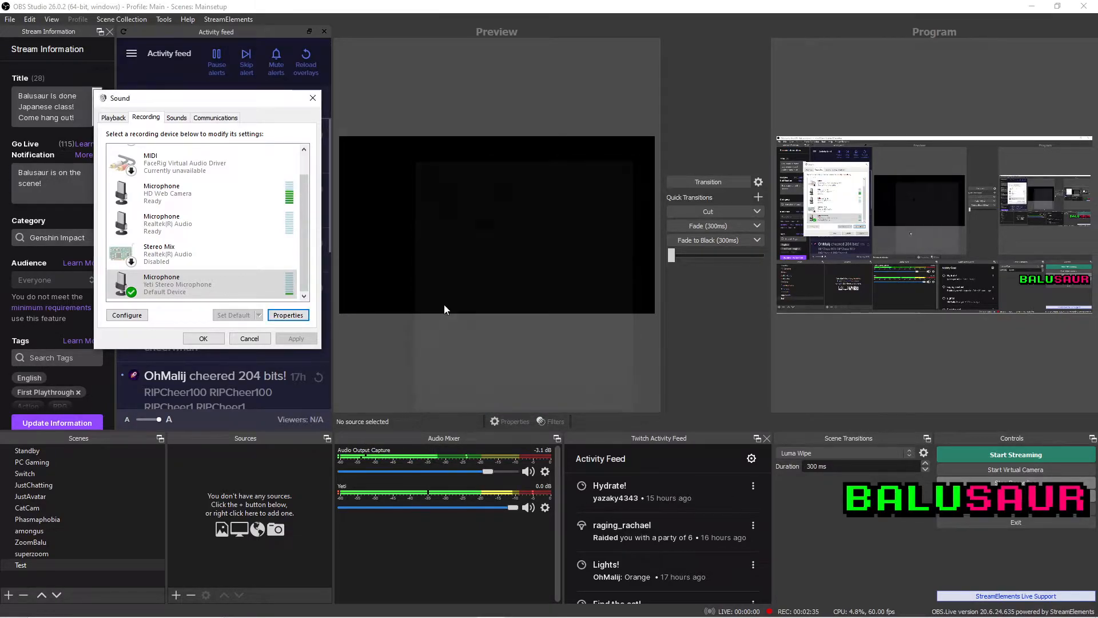
{"action": "left_click", "coordinate": [312, 99]}
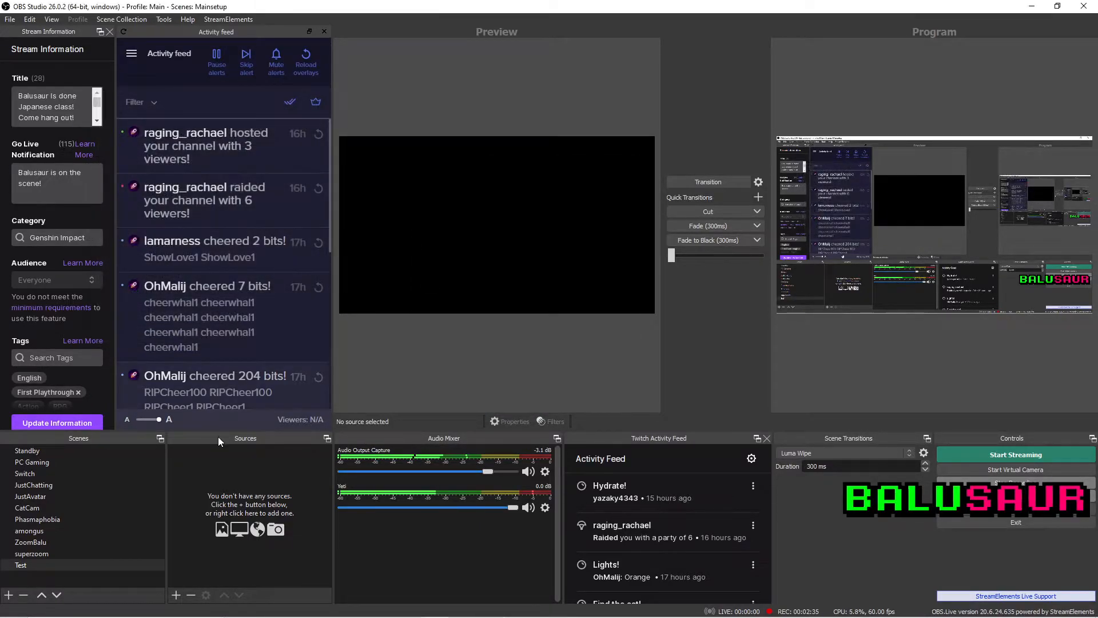
Create an Audio Input Capture source in the empty Test scene, keeping its device on Default
{"action": "left_click", "coordinate": [176, 594]}
{"action": "left_click", "coordinate": [260, 389]}
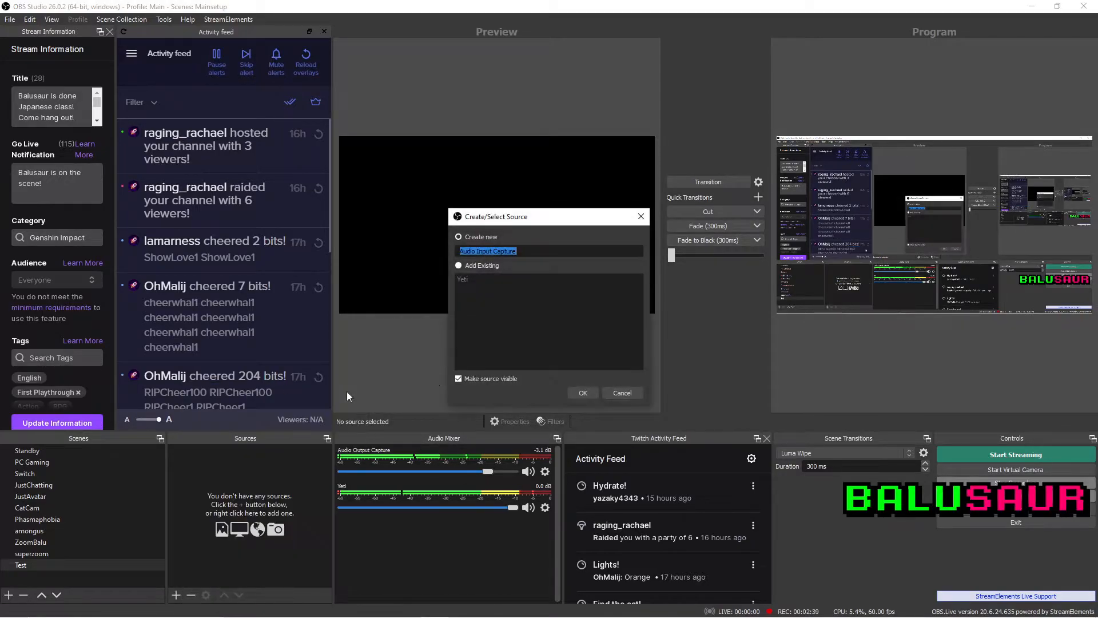
{"action": "left_click", "coordinate": [583, 392]}
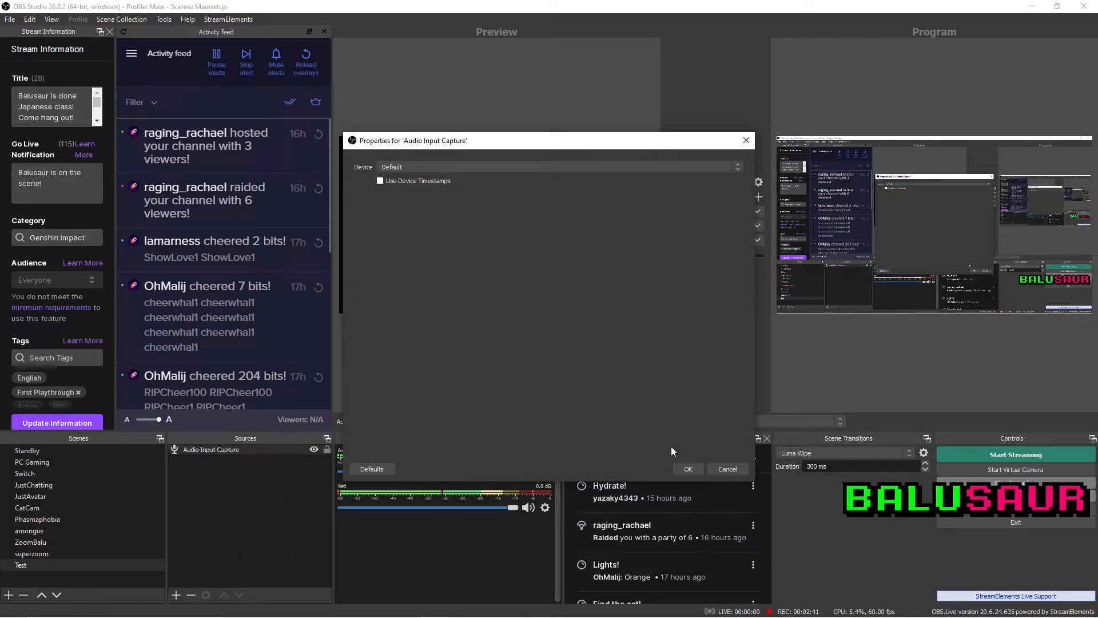
{"action": "left_click", "coordinate": [688, 469]}
Add a Noise Suppression filter to the Audio Input Capture source, keeping its default name
{"action": "right_click", "coordinate": [218, 453]}
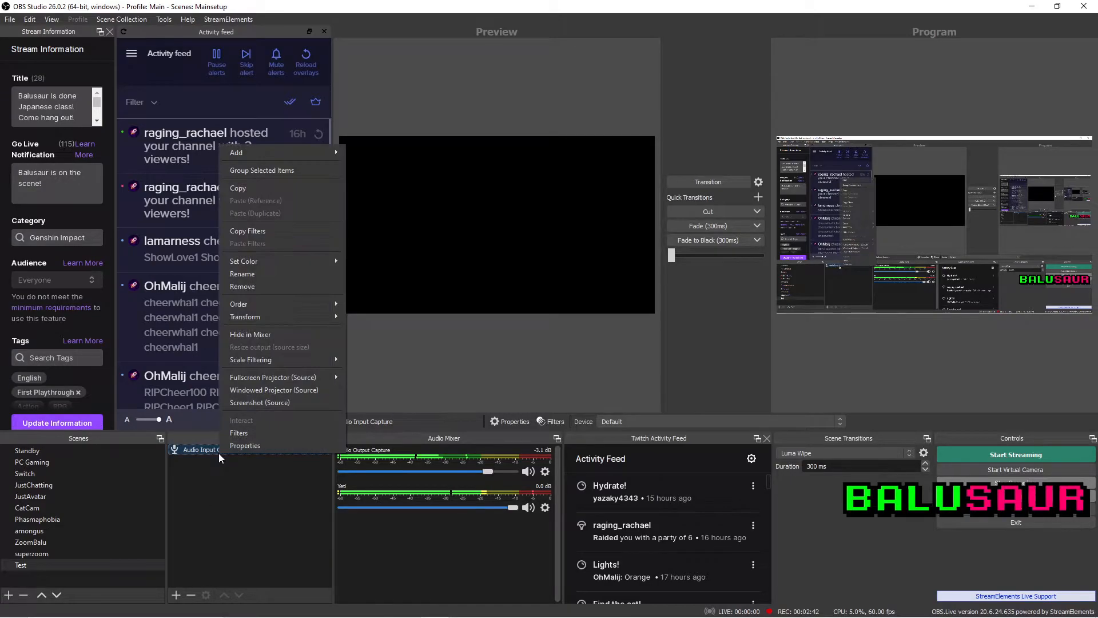
{"action": "left_click", "coordinate": [255, 433]}
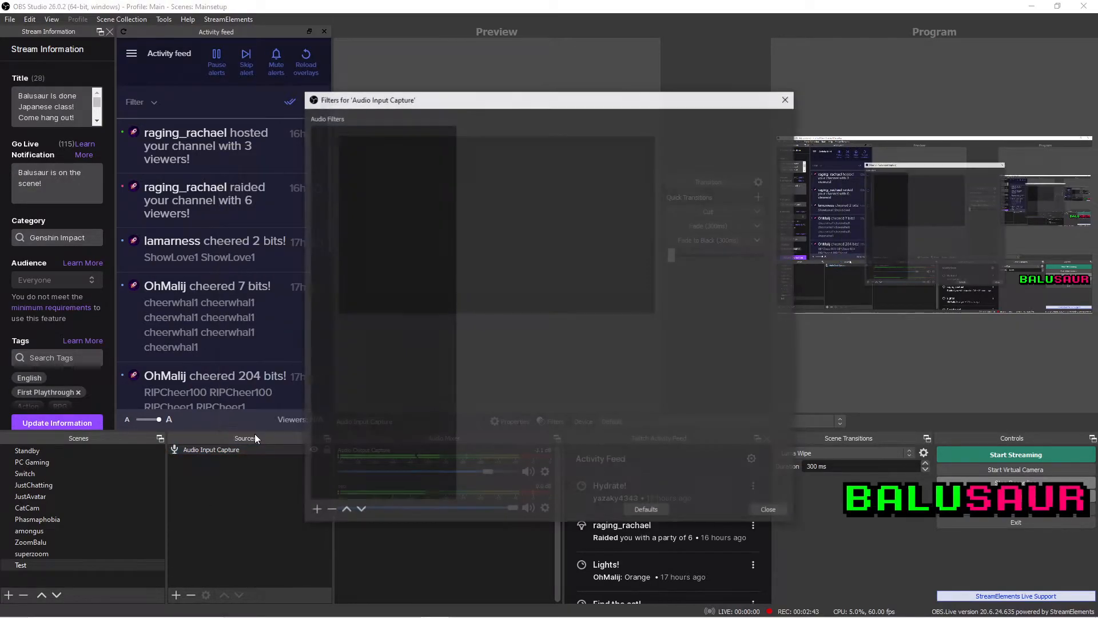
{"action": "left_click", "coordinate": [314, 509]}
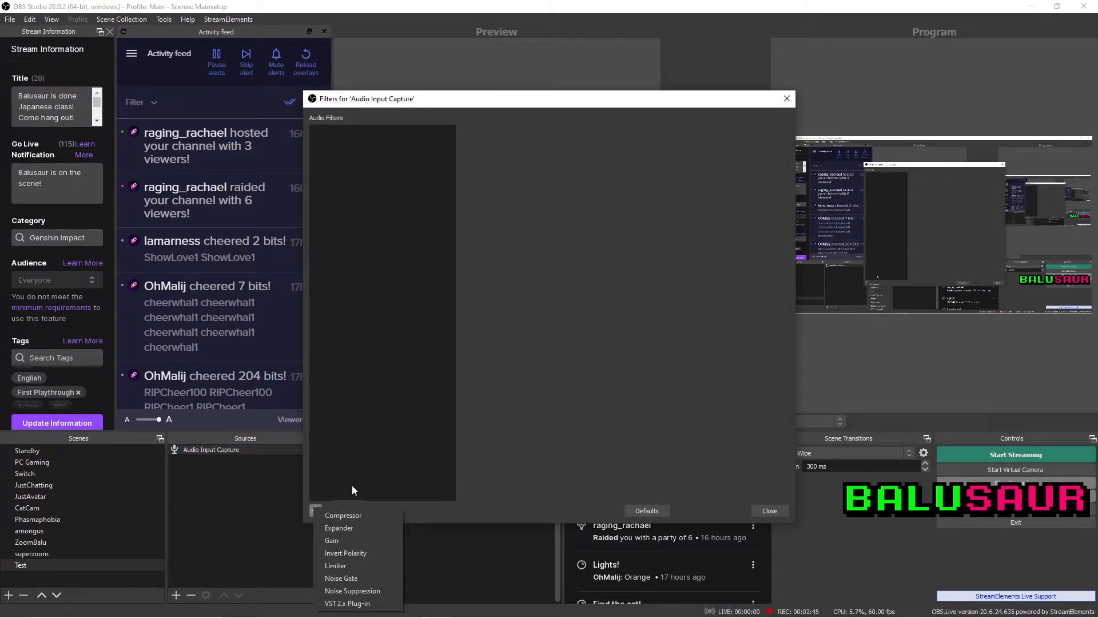
{"action": "left_click", "coordinate": [365, 591]}
{"action": "left_click", "coordinate": [527, 331]}
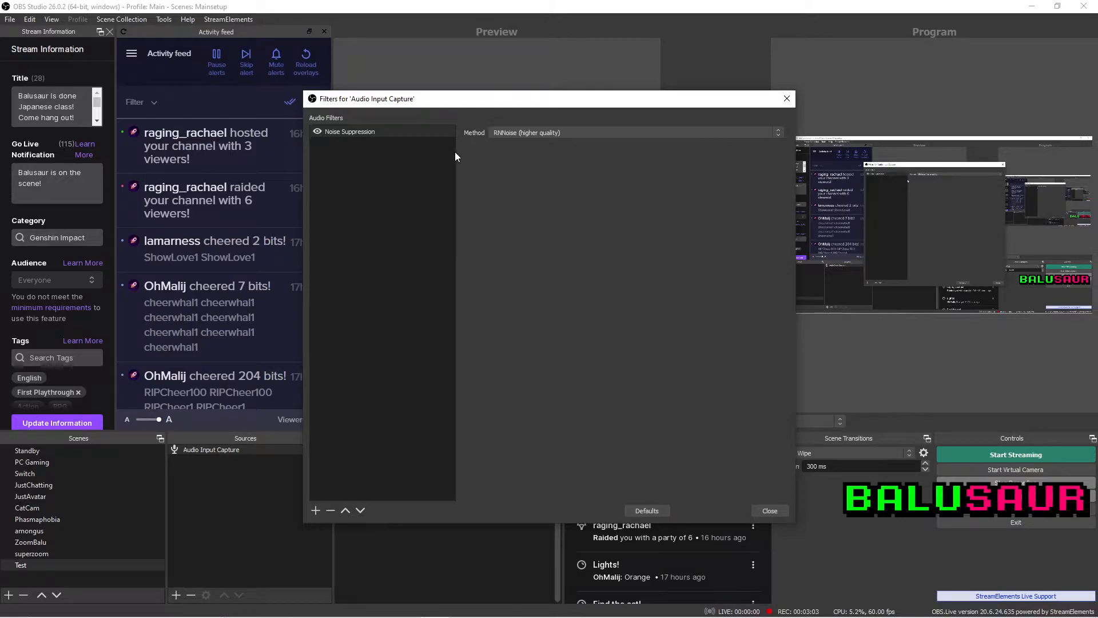
Add a Noise Gate filter to Audio Input Capture and move the filters window clear of the audio mixer
{"action": "left_click", "coordinate": [316, 510]}
{"action": "left_click", "coordinate": [365, 583]}
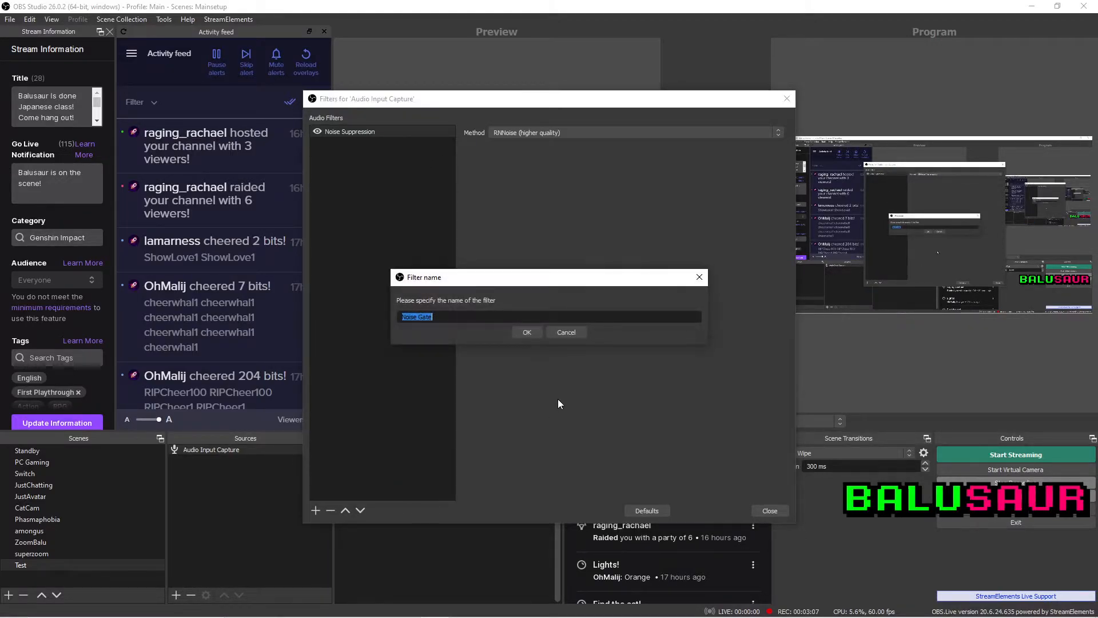
{"action": "left_click", "coordinate": [522, 331]}
{"action": "left_click_drag", "start_coordinate": [600, 103], "coordinate": [837, 52]}
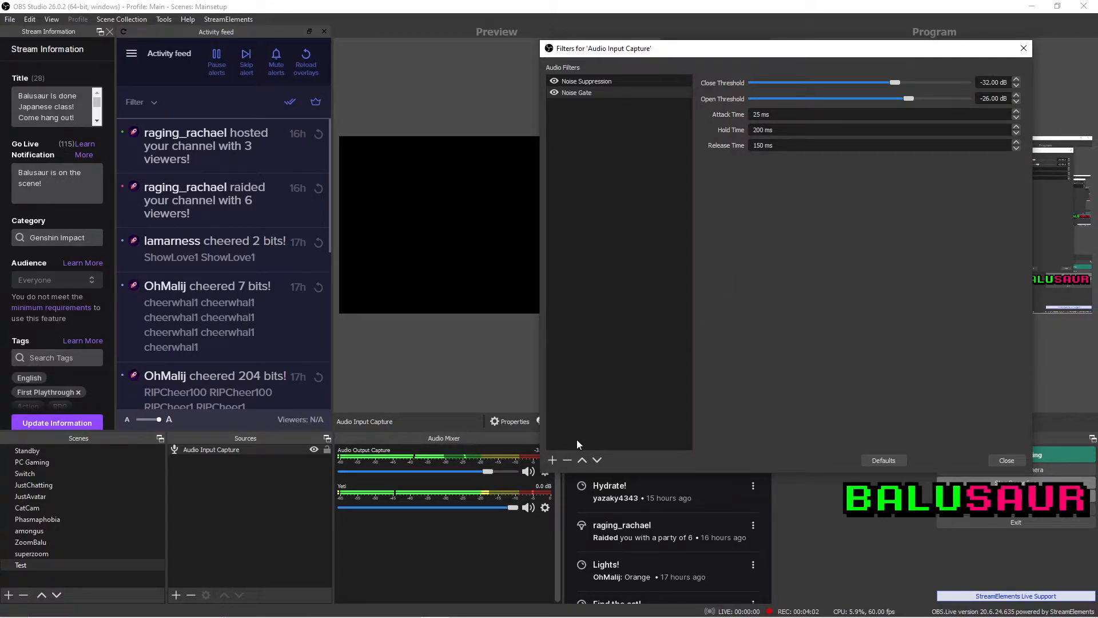
Add a Compressor filter to Audio Input Capture and rename it "Compressor (limiter)"
{"action": "left_click", "coordinate": [553, 460]}
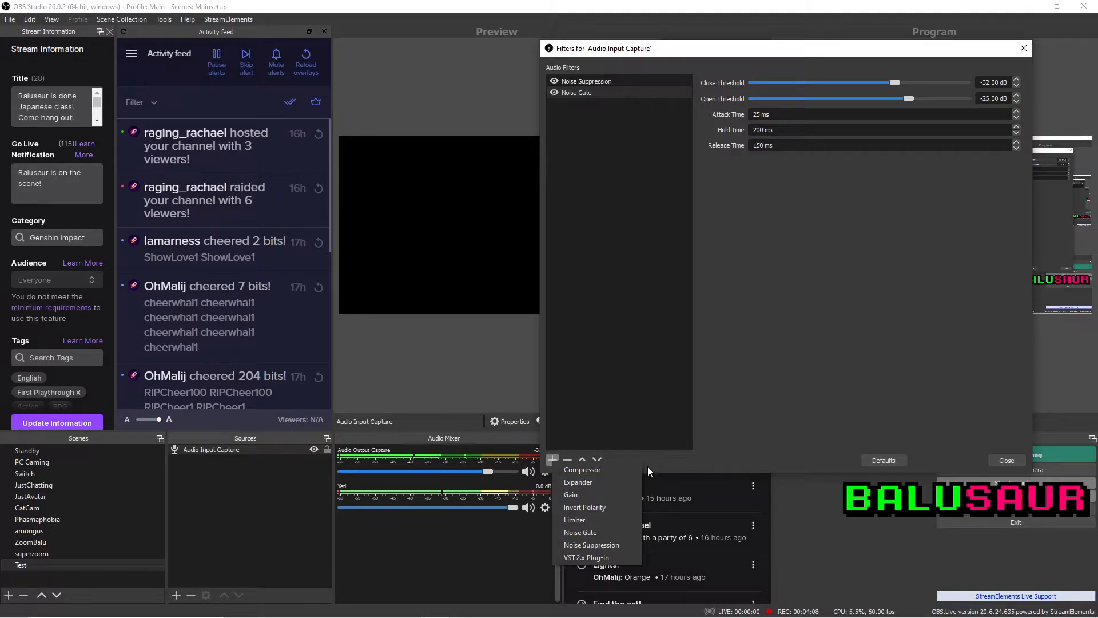
{"action": "left_click", "coordinate": [599, 469]}
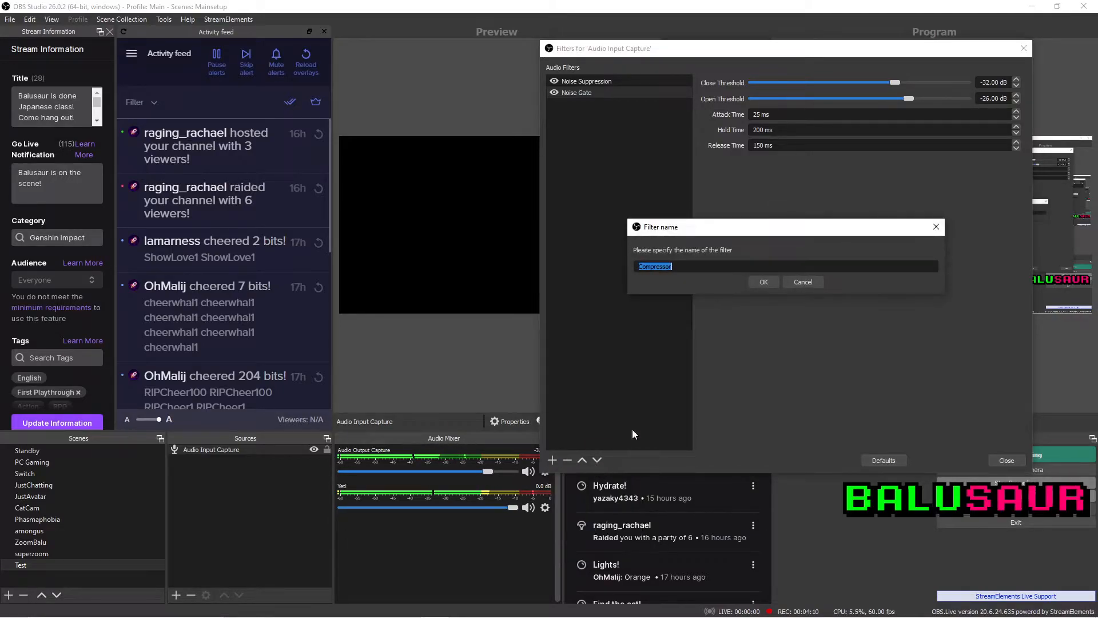
{"action": "left_click", "coordinate": [764, 282]}
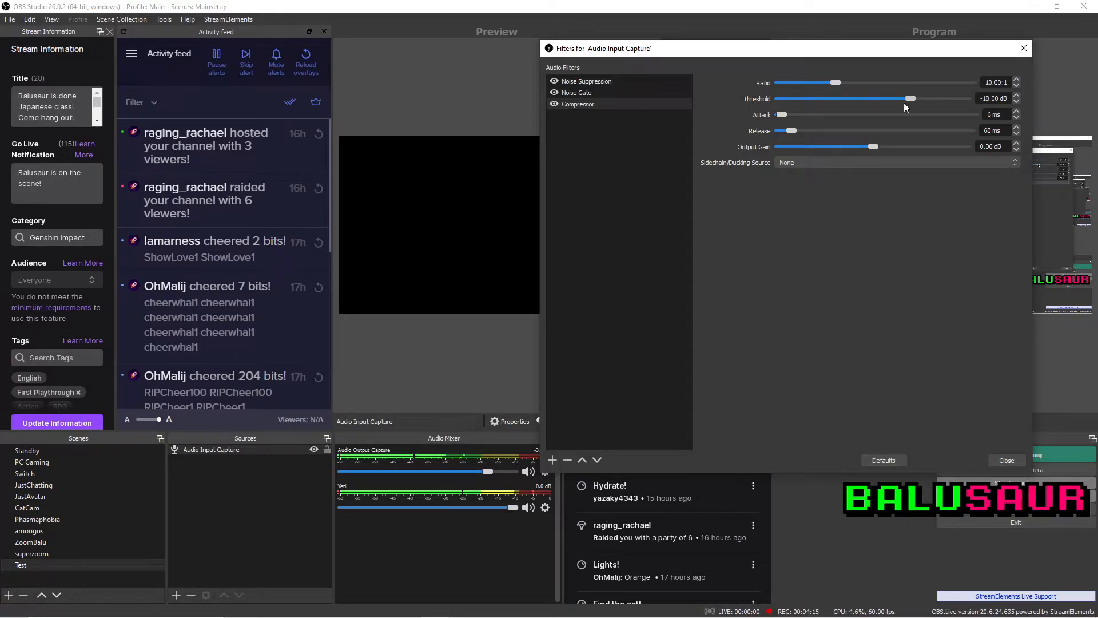
{"action": "right_click", "coordinate": [581, 105]}
{"action": "left_click", "coordinate": [620, 132]}
{"action": "type", "text": "(limiter)"}
{"action": "key", "text": "Return"}
Set the limiter compressor's threshold to -6 dB, attack to 1 ms and release to 55 ms
{"action": "left_click_drag", "start_coordinate": [923, 99], "coordinate": [953, 106]}
{"action": "left_click_drag", "start_coordinate": [992, 99], "coordinate": [979, 99]}
{"action": "type", "text": "0"}
{"action": "key", "text": "Delete"}
{"action": "type", "text": "-6"}
{"action": "left_click_drag", "start_coordinate": [784, 115], "coordinate": [777, 115]}
{"action": "left_click_drag", "start_coordinate": [793, 131], "coordinate": [792, 132]}
Add a second Compressor filter with a threshold of -26.40 dB, 1 ms attack and 6 dB output gain
{"action": "left_click", "coordinate": [550, 463]}
{"action": "left_click", "coordinate": [608, 473]}
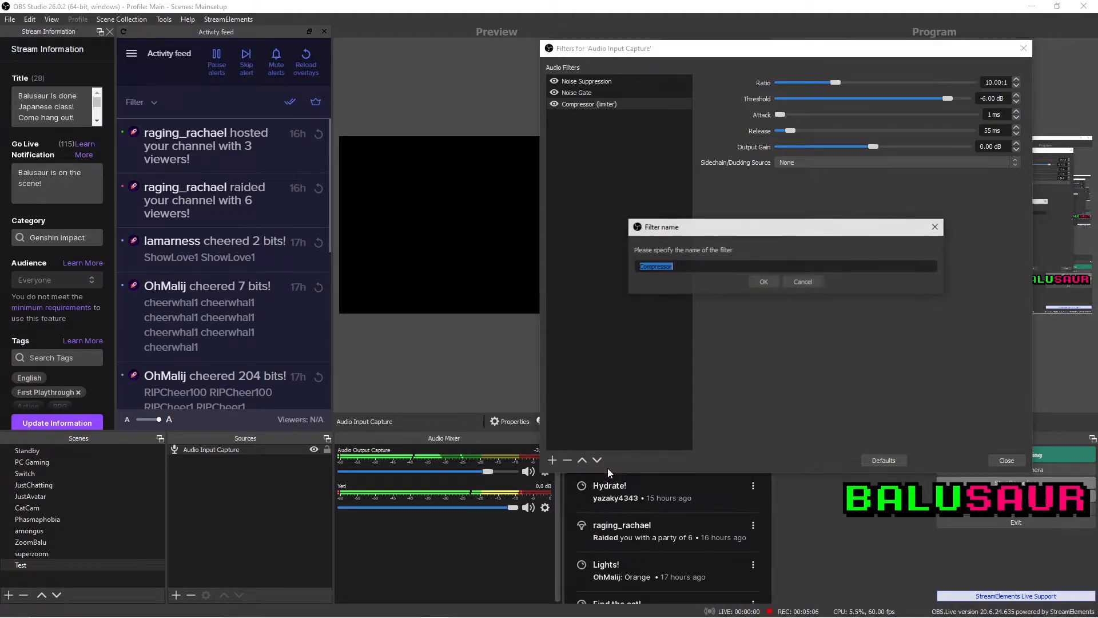
{"action": "left_click", "coordinate": [766, 279]}
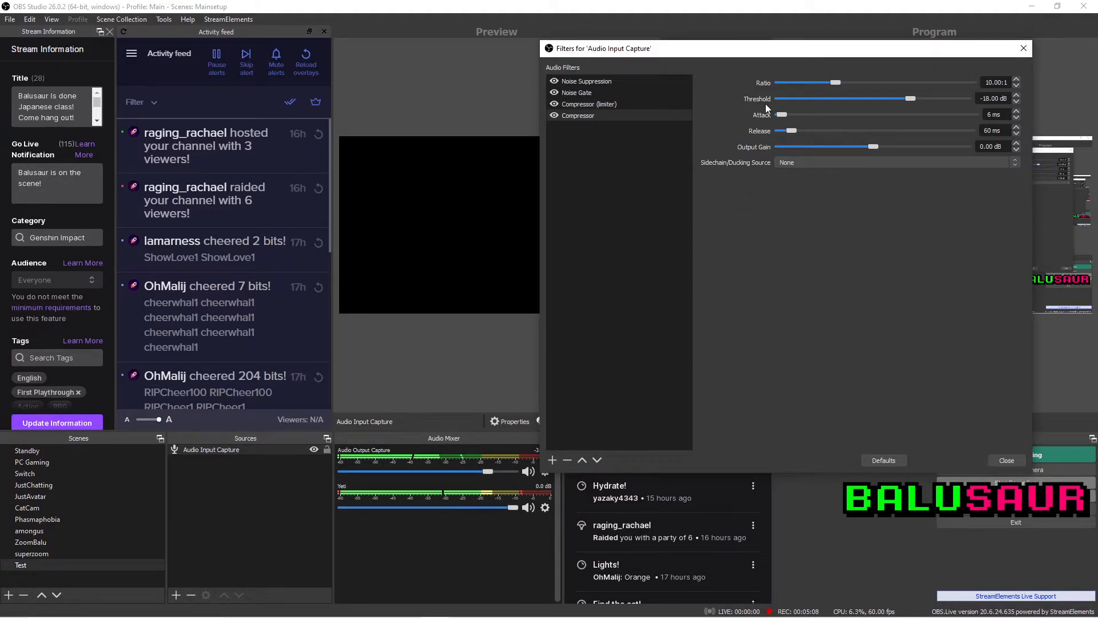
{"action": "left_click_drag", "start_coordinate": [906, 101], "coordinate": [884, 106]}
{"action": "left_click_drag", "start_coordinate": [781, 116], "coordinate": [760, 115]}
{"action": "left_click_drag", "start_coordinate": [876, 147], "coordinate": [890, 147]}
Add a VST 2.x Plug-in filter to Audio Input Capture and choose Marvel GEQ as its plug-in
{"action": "left_click", "coordinate": [553, 460]}
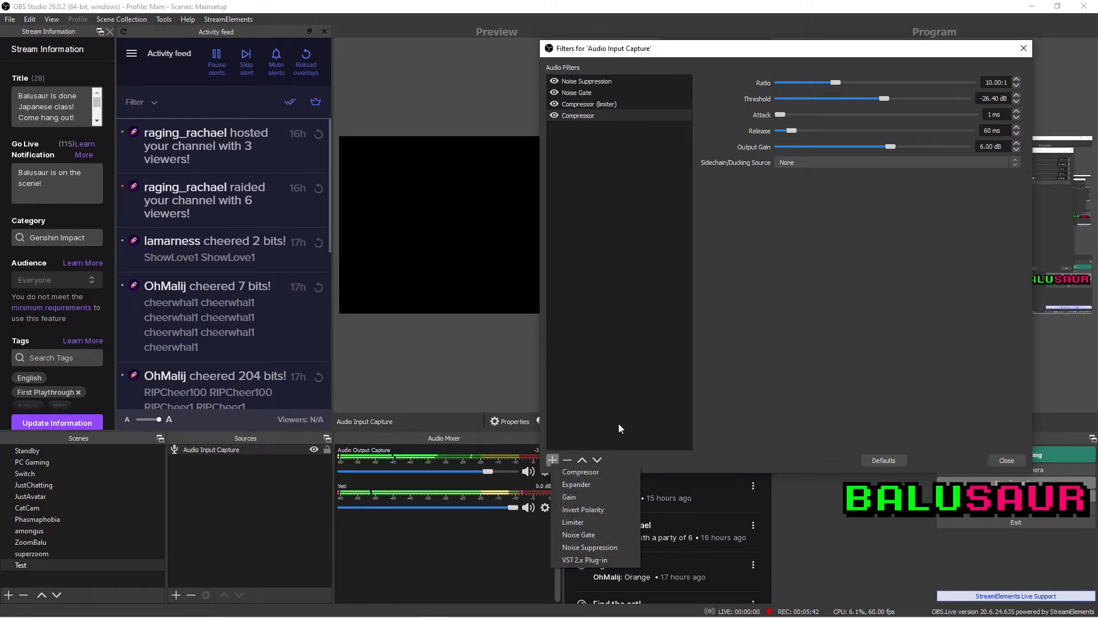
{"action": "left_click", "coordinate": [596, 560]}
{"action": "left_click", "coordinate": [767, 282]}
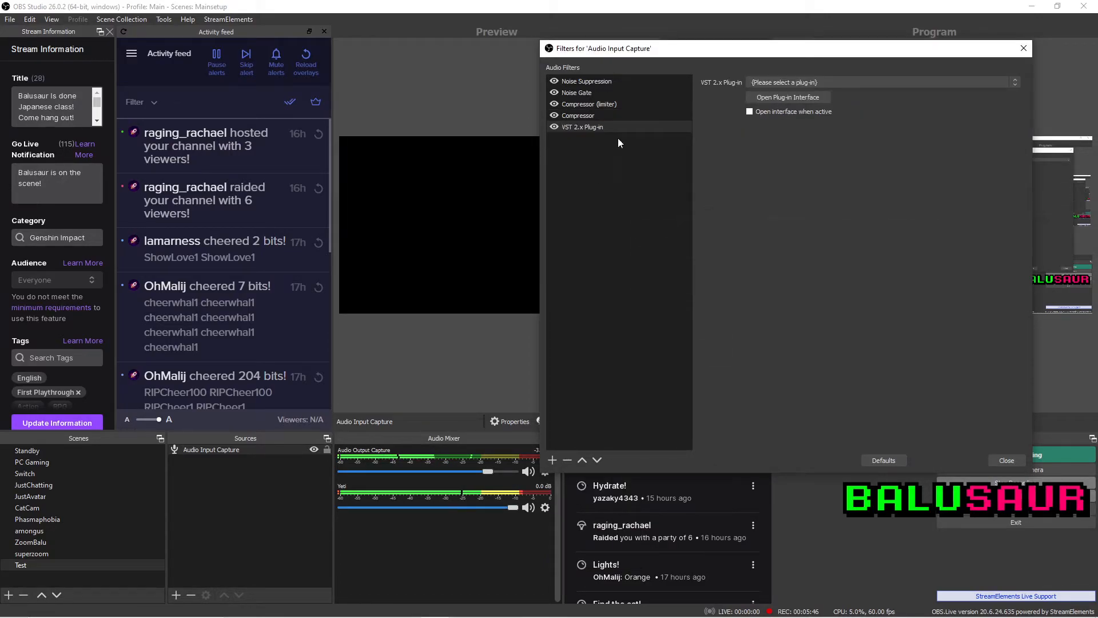
{"action": "left_click", "coordinate": [819, 82]}
{"action": "left_click", "coordinate": [794, 101]}
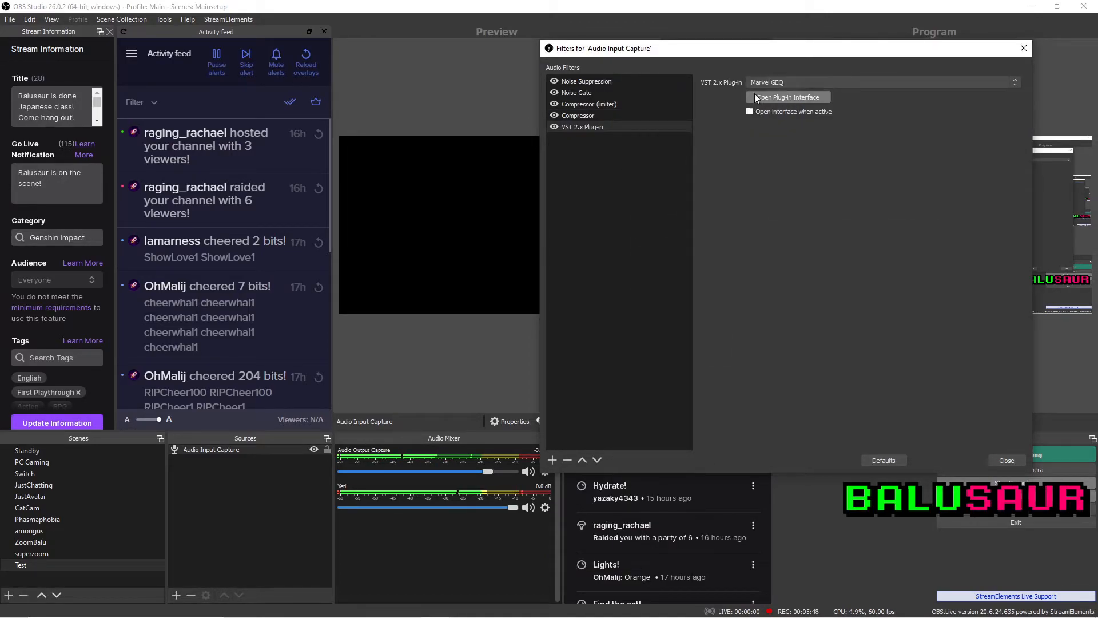
Open the Marvel GEQ interface and load its "Brighter and Bassy" preset
{"action": "left_click", "coordinate": [797, 96]}
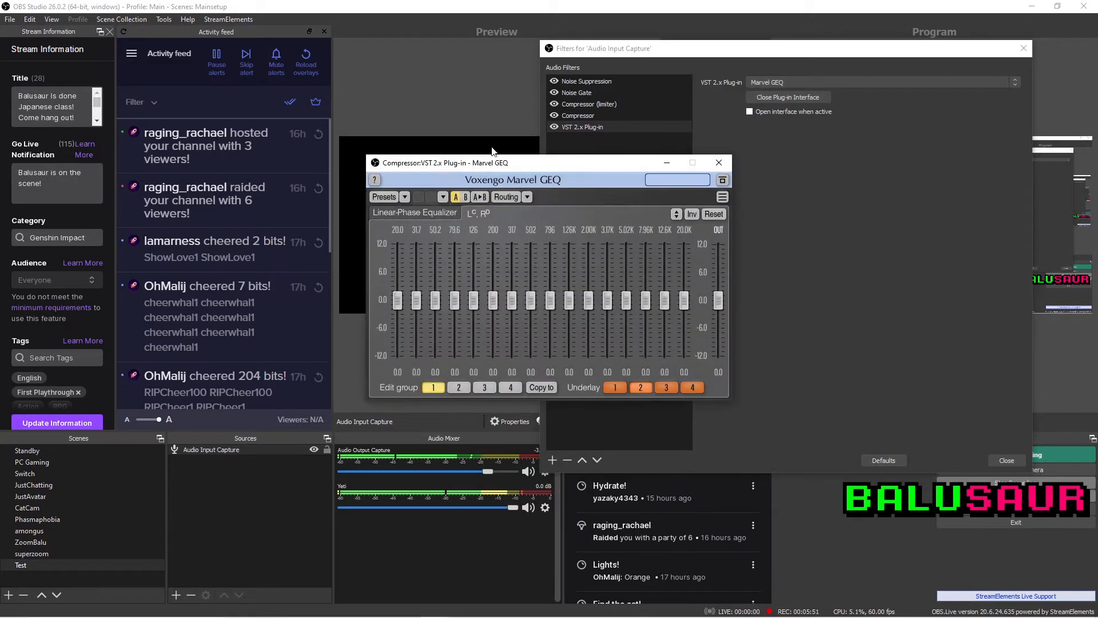
{"action": "left_click", "coordinate": [383, 197]}
{"action": "left_click", "coordinate": [538, 260]}
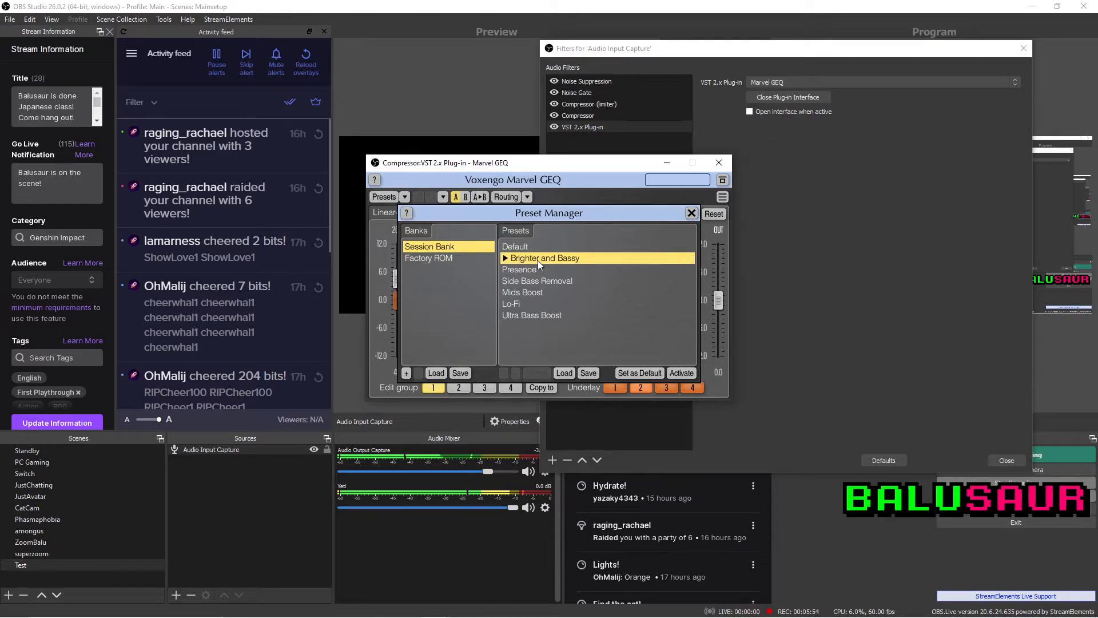
{"action": "left_click", "coordinate": [691, 213]}
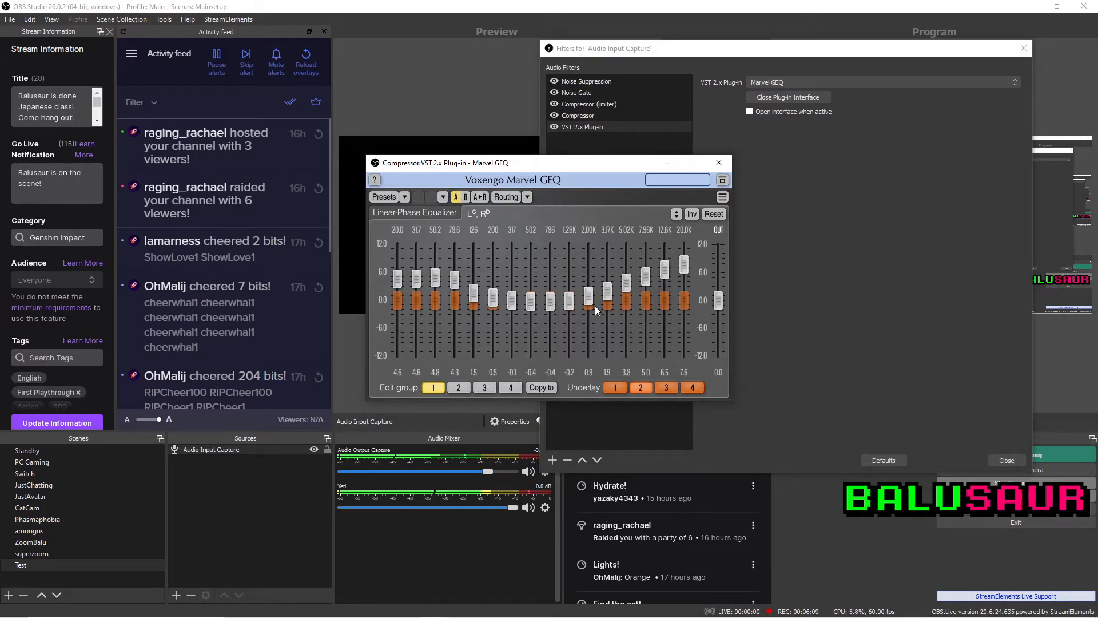
Lower the equalizer's 3.17K band to about -2.8 and 5.02K band to about -1.7, then close the plug-in and filters windows
{"action": "left_click_drag", "start_coordinate": [608, 290], "coordinate": [628, 309]}
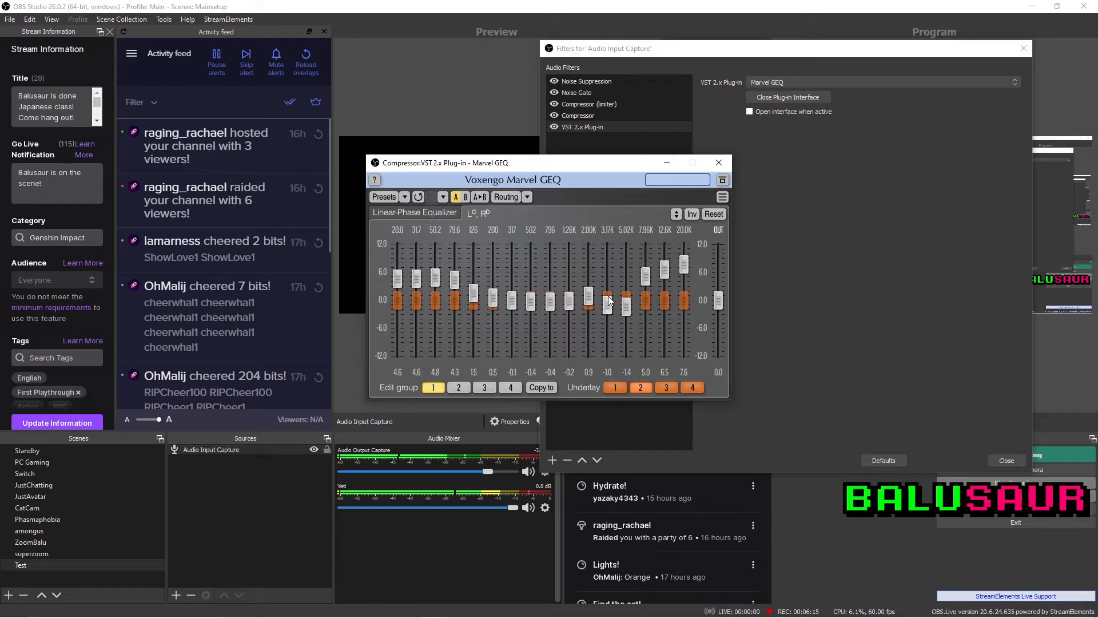
{"action": "mouse_move", "coordinate": [608, 301]}
{"action": "left_mouse_down"}
{"action": "mouse_move", "coordinate": [630, 323]}
{"action": "mouse_move", "coordinate": [605, 314]}
{"action": "mouse_move", "coordinate": [625, 311]}
{"action": "left_mouse_up"}
{"action": "left_click", "coordinate": [465, 197]}
{"action": "left_click", "coordinate": [456, 196]}
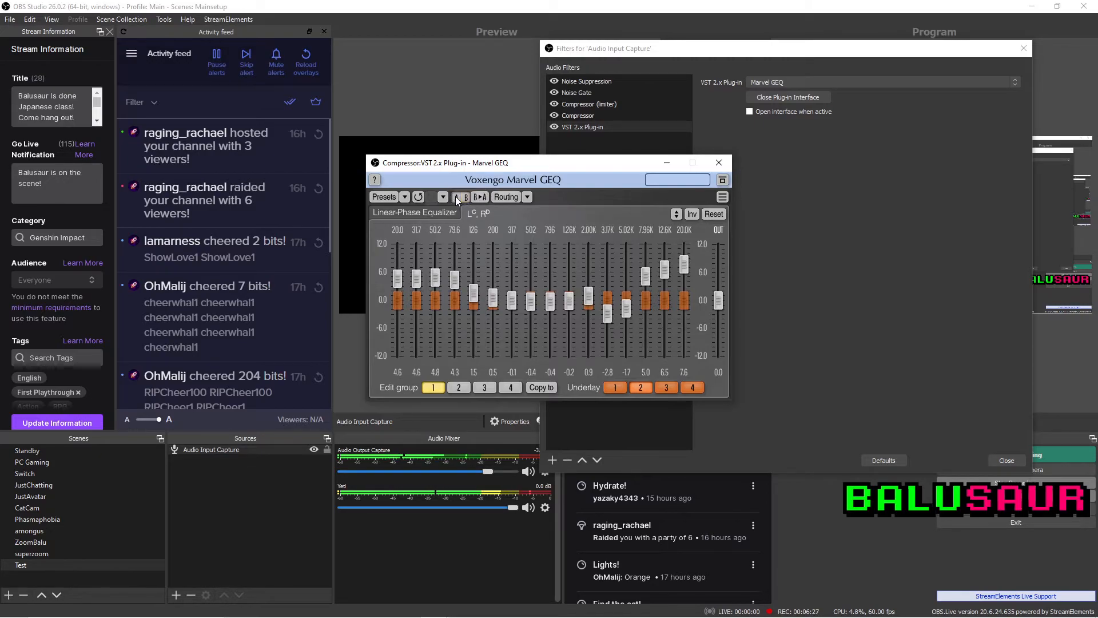
{"action": "left_click", "coordinate": [715, 163]}
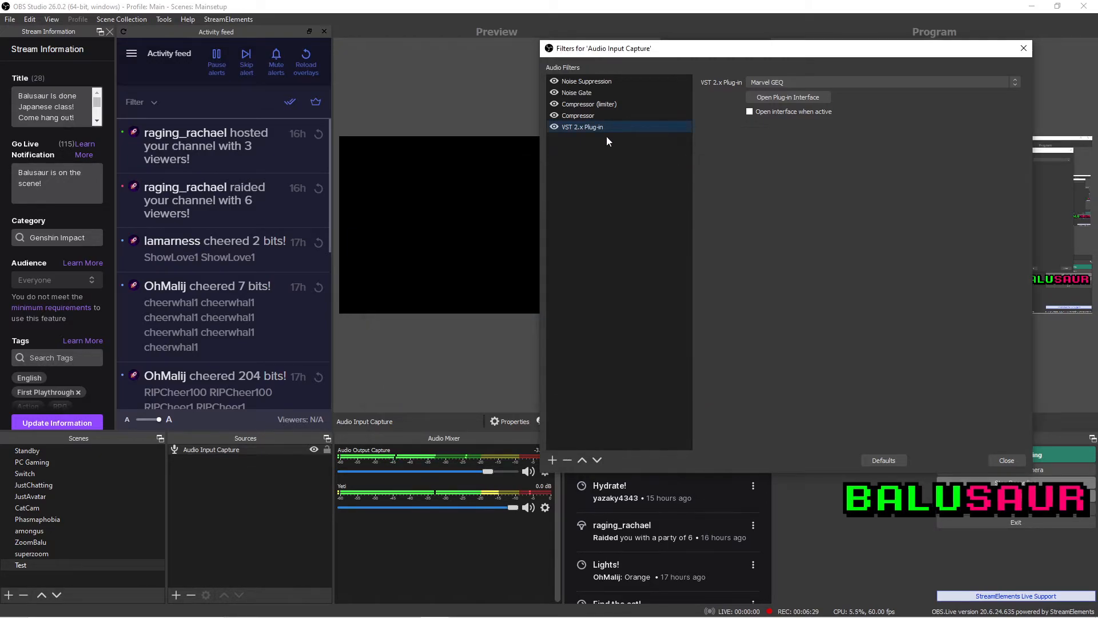
{"action": "left_click", "coordinate": [1007, 460]}
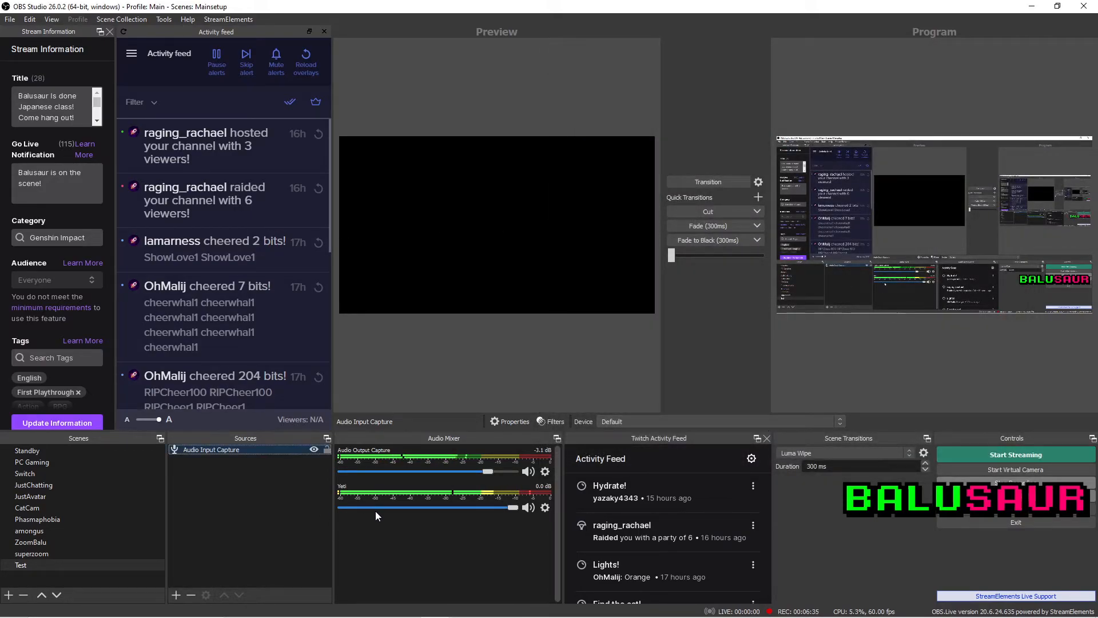
Create a new Audio Output Capture 2 source using the Speakers (FaceRig Virtual Audio Driver) device
{"action": "left_click", "coordinate": [176, 595]}
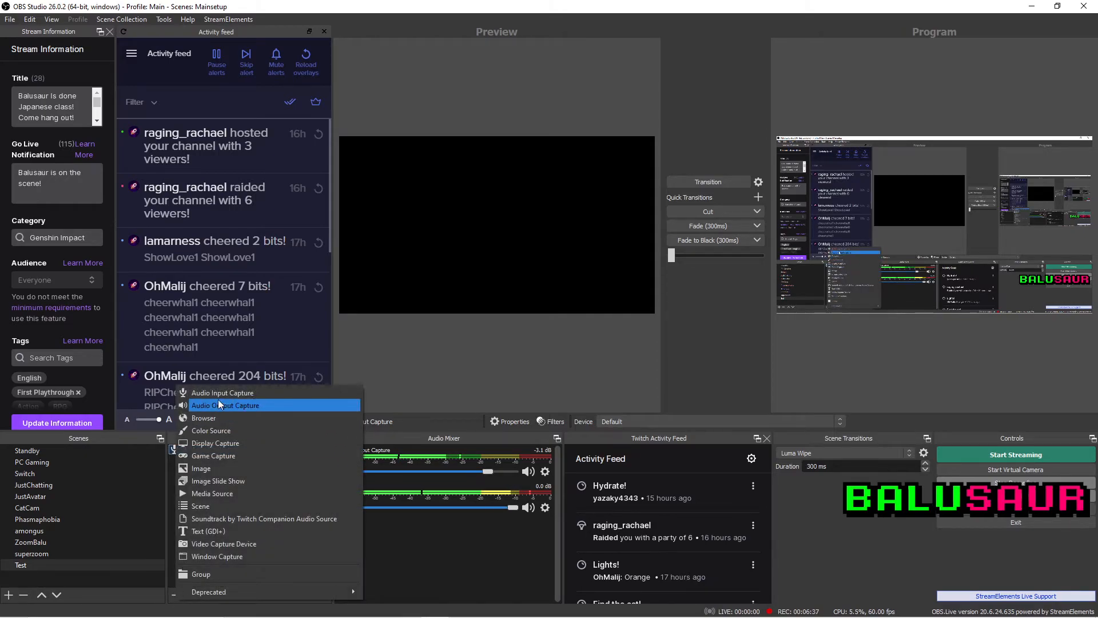
{"action": "left_click", "coordinate": [228, 405]}
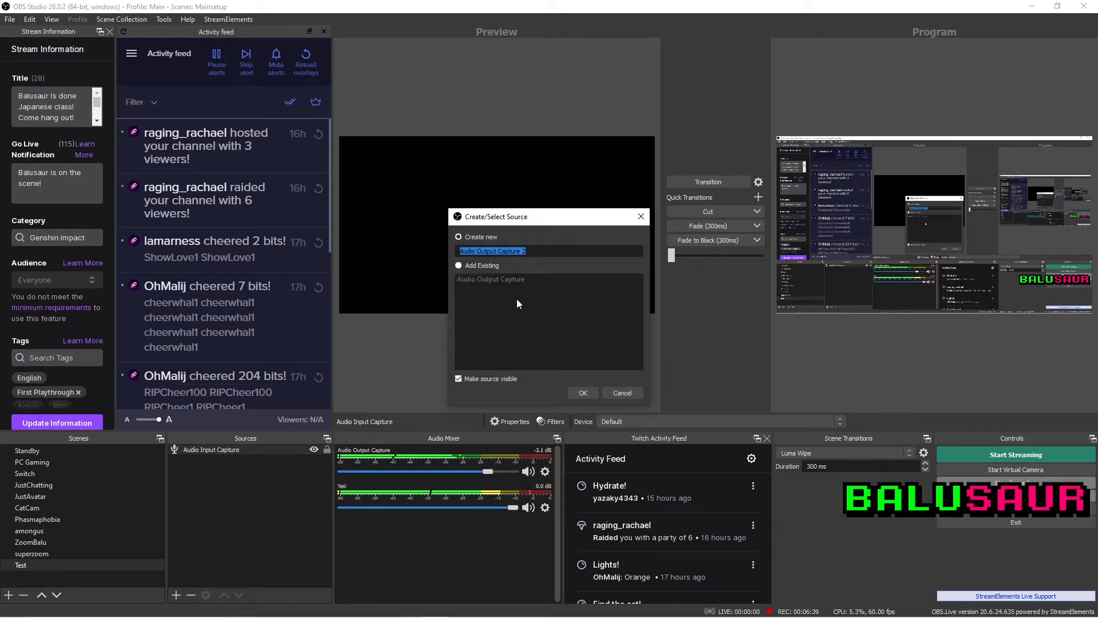
{"action": "left_click", "coordinate": [579, 393]}
{"action": "left_click", "coordinate": [462, 167]}
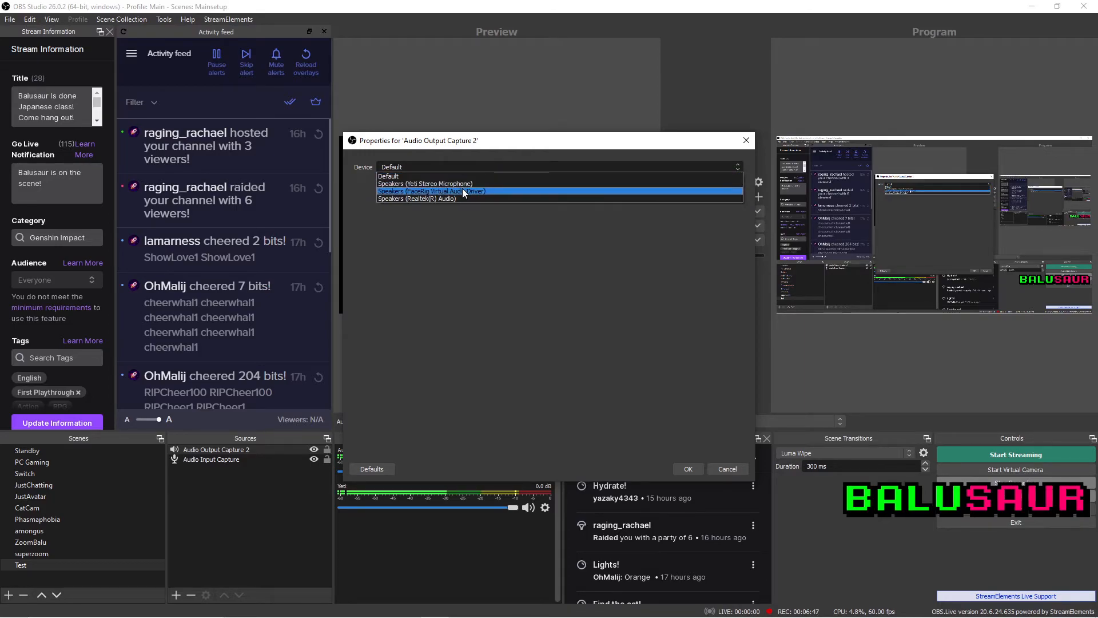
{"action": "left_click", "coordinate": [433, 190]}
{"action": "left_click", "coordinate": [689, 469]}
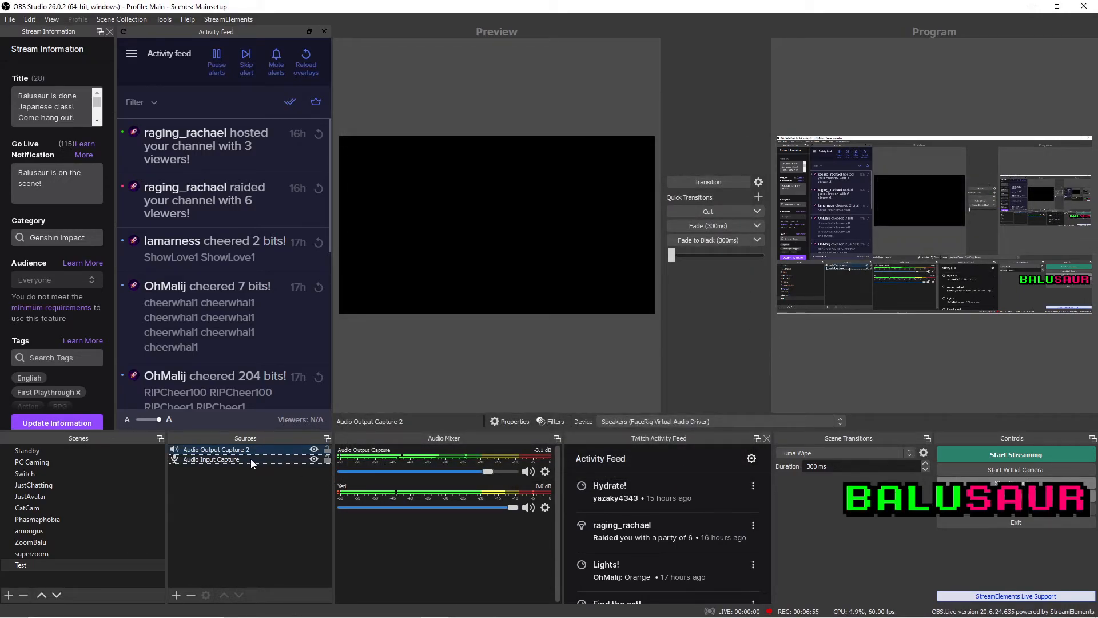
Mute and unmute the Audio Output Capture channel in the audio mixer
{"action": "left_click", "coordinate": [528, 472]}
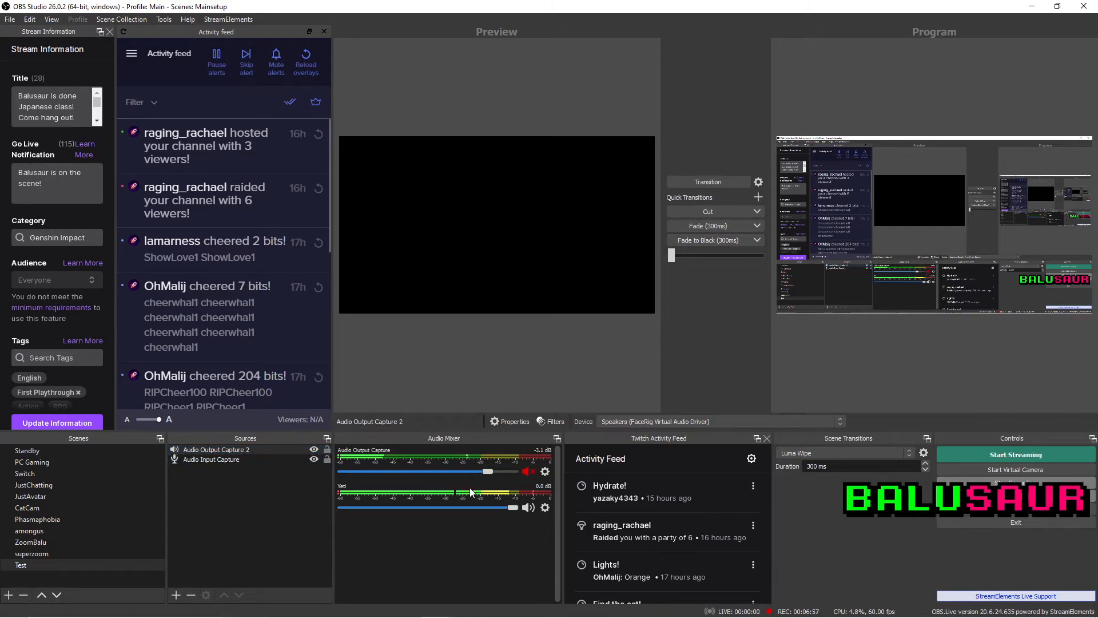
{"action": "left_click", "coordinate": [528, 472]}
{"action": "left_click", "coordinate": [214, 460]}
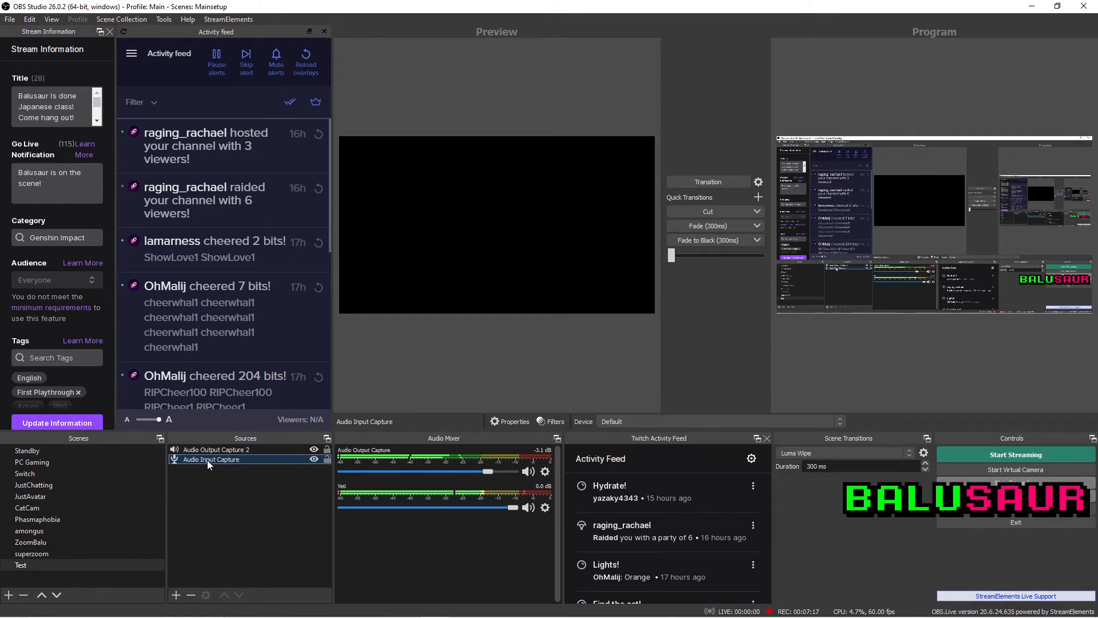
{"action": "right_click", "coordinate": [208, 460]}
{"action": "left_click", "coordinate": [189, 469]}
Add a Compressor filter to the Audio Output Capture 2 source, keeping its default name
{"action": "left_click", "coordinate": [200, 449]}
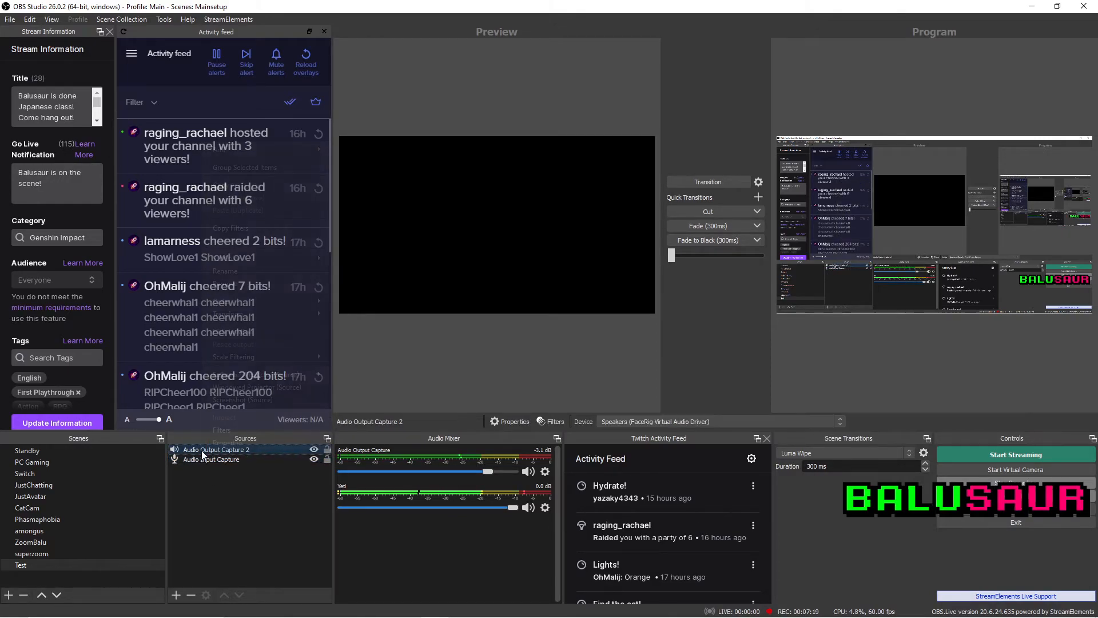
{"action": "right_click", "coordinate": [203, 449]}
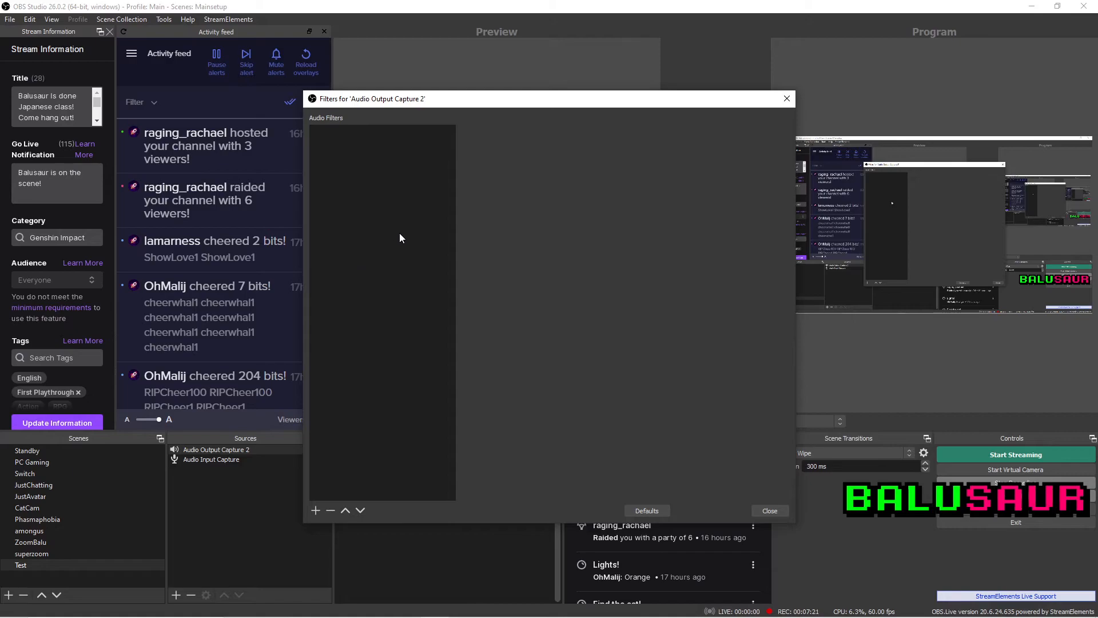
{"action": "left_click", "coordinate": [315, 510]}
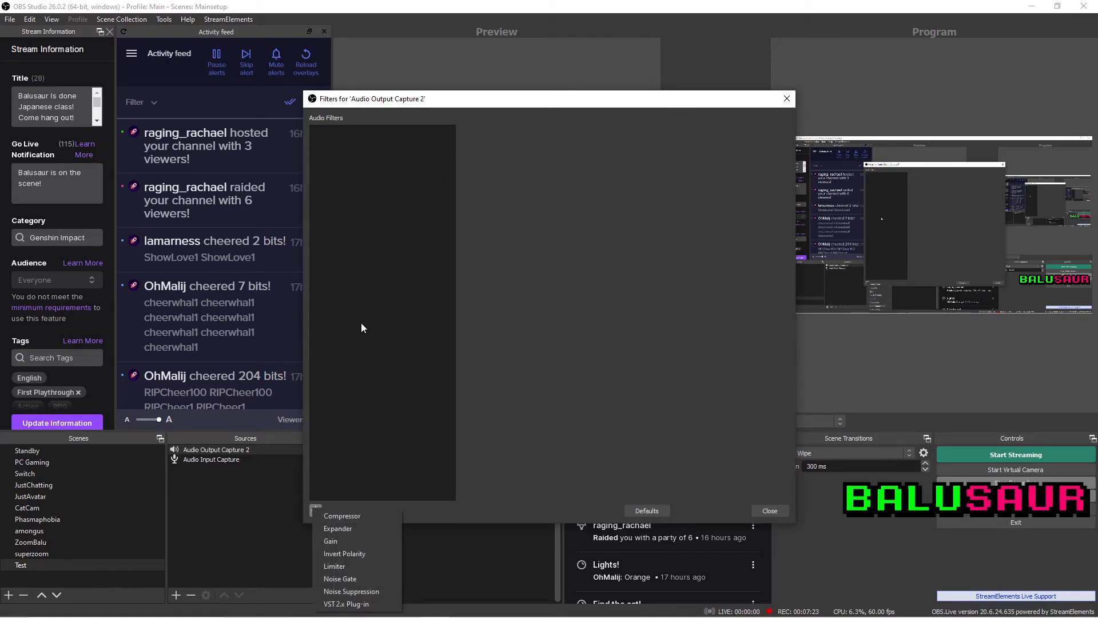
{"action": "left_click", "coordinate": [350, 515]}
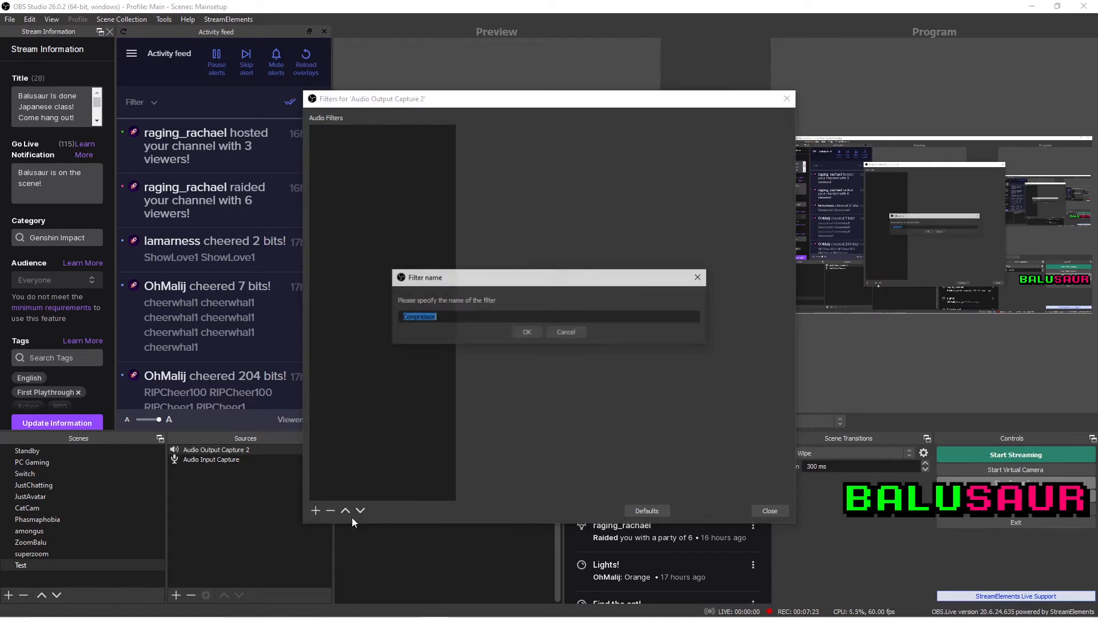
{"action": "left_click", "coordinate": [525, 332]}
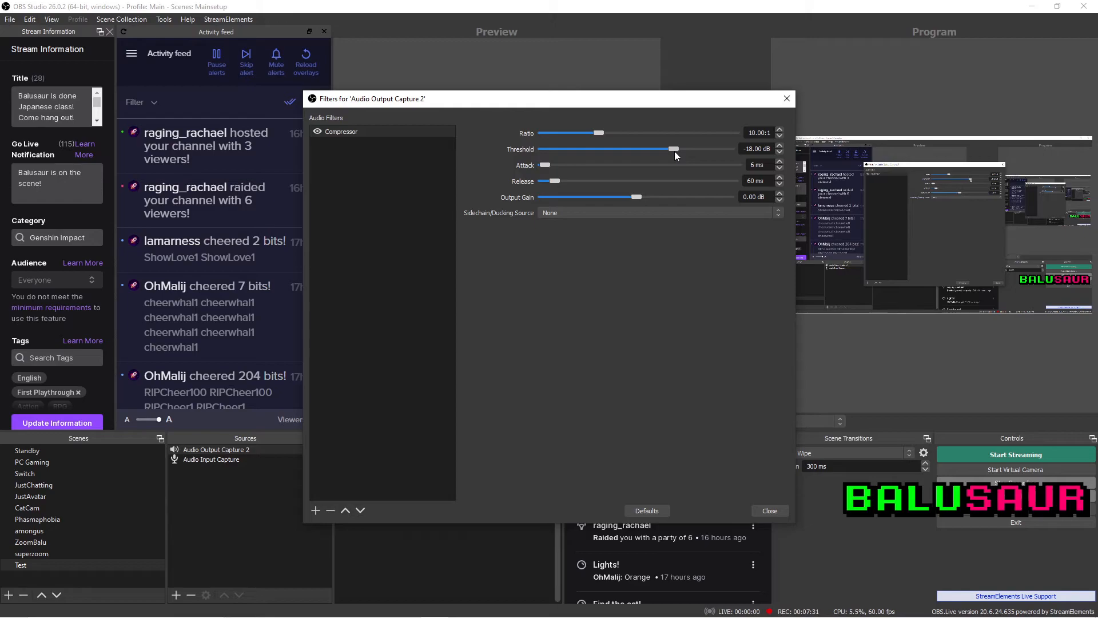
Set the compressor to 8:1 ratio, -29.50 dB threshold, 1 ms attack and 100 ms release, with Yeti as ducking source, and close the filters
{"action": "left_click_drag", "start_coordinate": [667, 147], "coordinate": [638, 148]}
{"action": "mouse_move", "coordinate": [599, 133]}
{"action": "left_mouse_down"}
{"action": "mouse_move", "coordinate": [568, 132]}
{"action": "mouse_move", "coordinate": [587, 132]}
{"action": "left_mouse_up"}
{"action": "mouse_move", "coordinate": [557, 183]}
{"action": "left_mouse_down"}
{"action": "mouse_move", "coordinate": [545, 184]}
{"action": "mouse_move", "coordinate": [563, 183]}
{"action": "left_mouse_up"}
{"action": "left_click", "coordinate": [572, 213]}
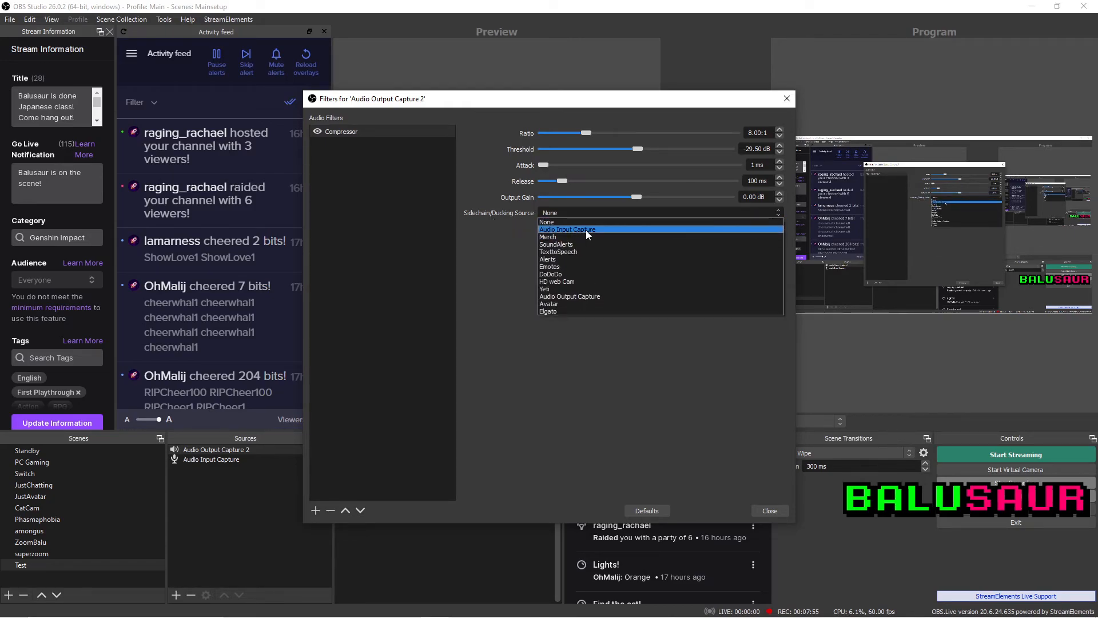
{"action": "left_click", "coordinate": [558, 287]}
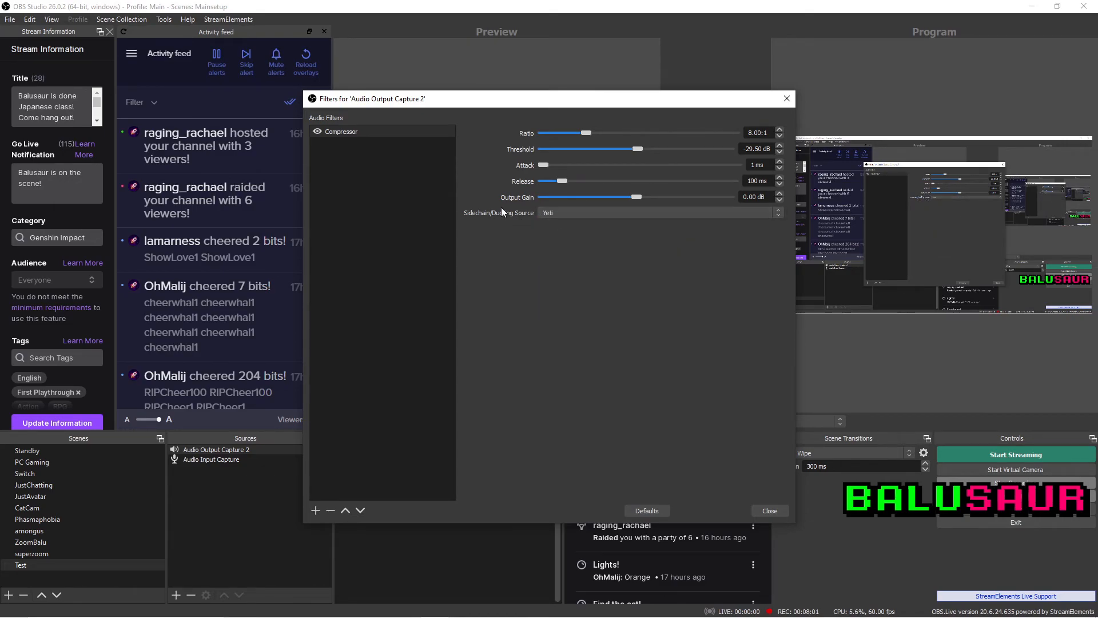
{"action": "left_click", "coordinate": [768, 510]}
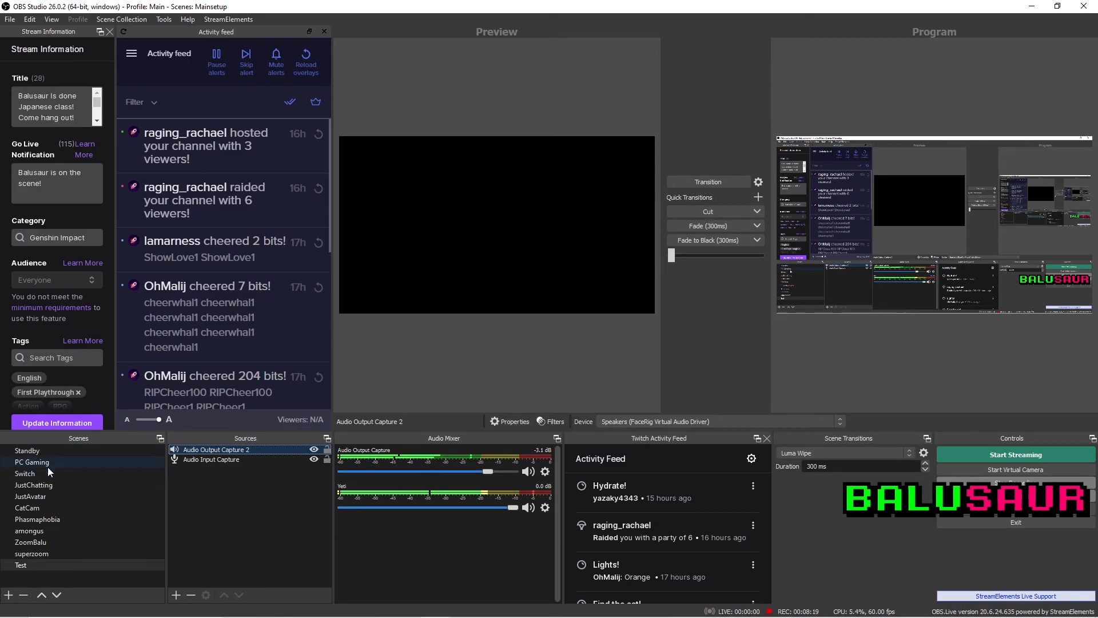
Load the JustChatting scene into the preview and transition it to the program output
{"action": "left_click", "coordinate": [53, 484]}
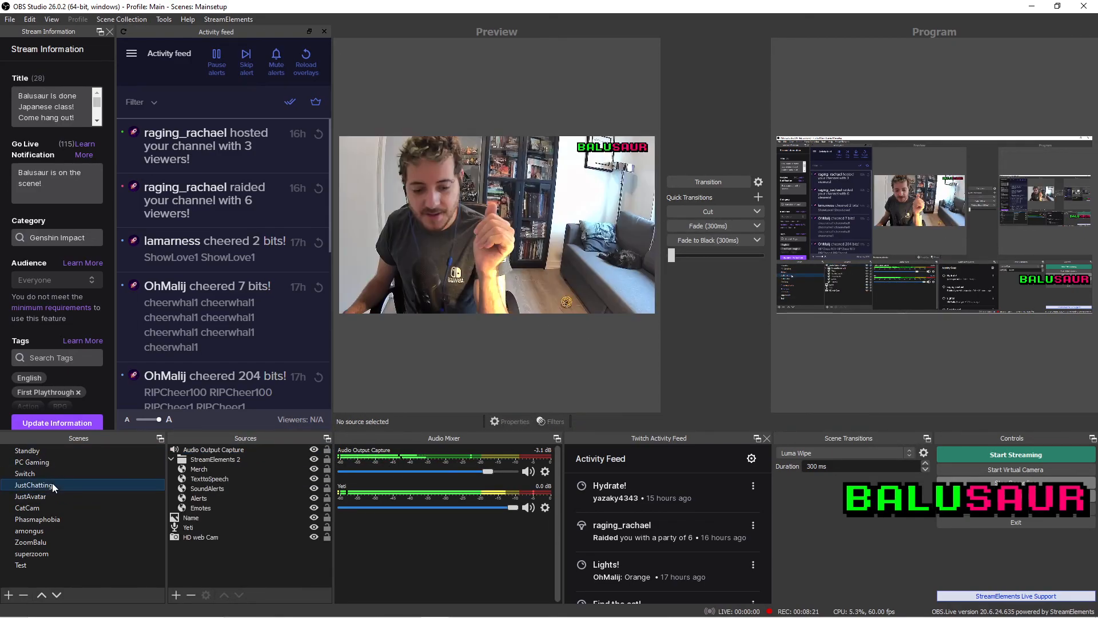
{"action": "left_click", "coordinate": [711, 181]}
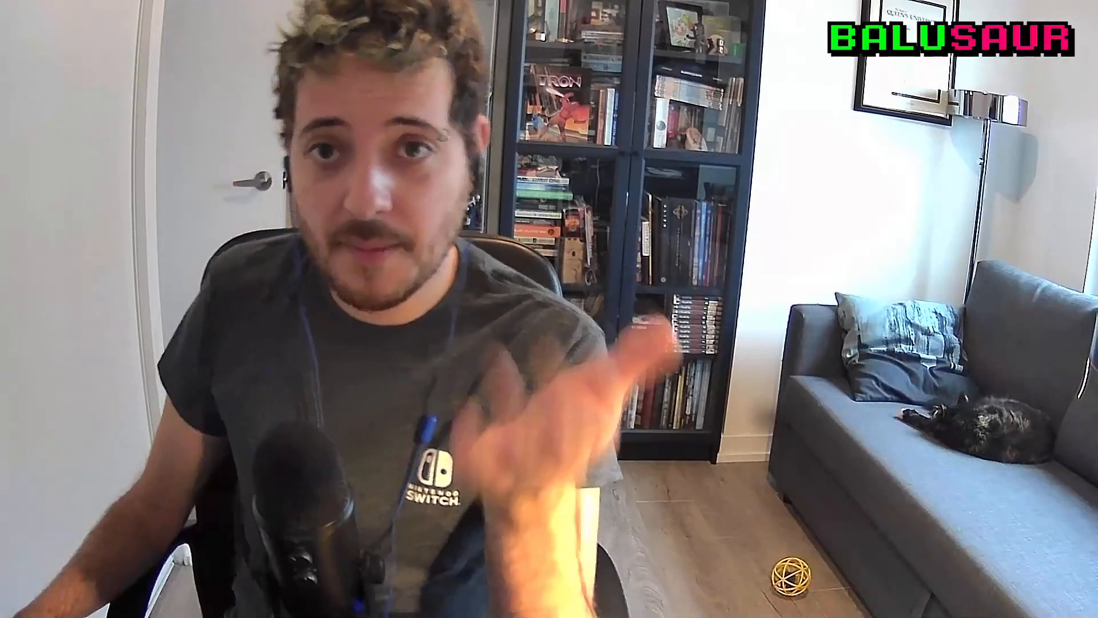